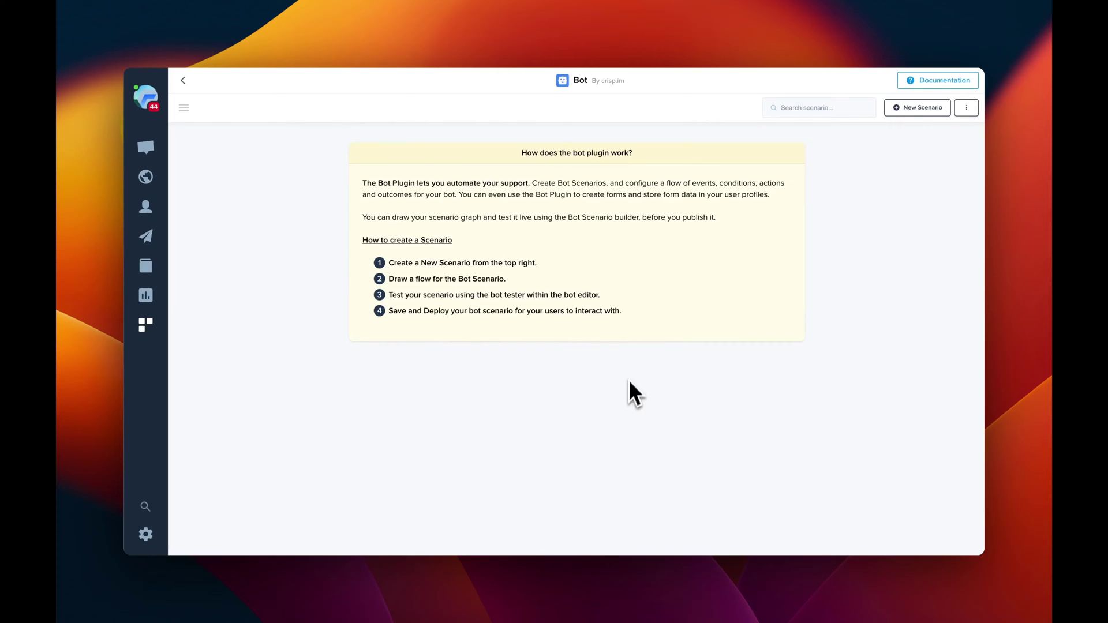
Start a blank bot scenario with a User Message Matches event matching any message (*) under the Entry Gate.
click(909, 108)
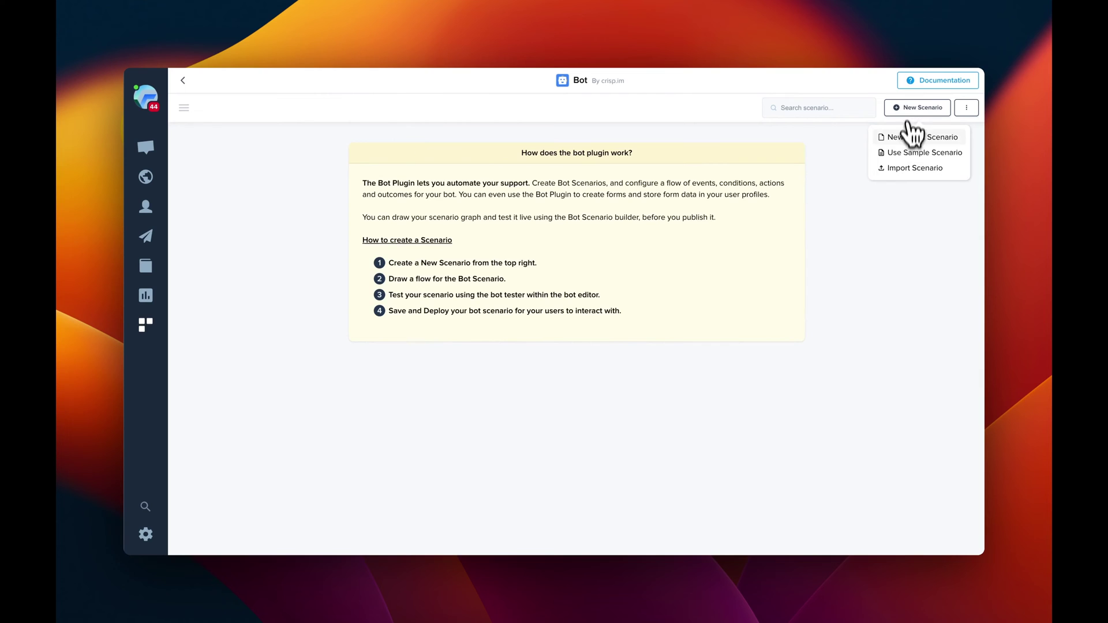
click(907, 140)
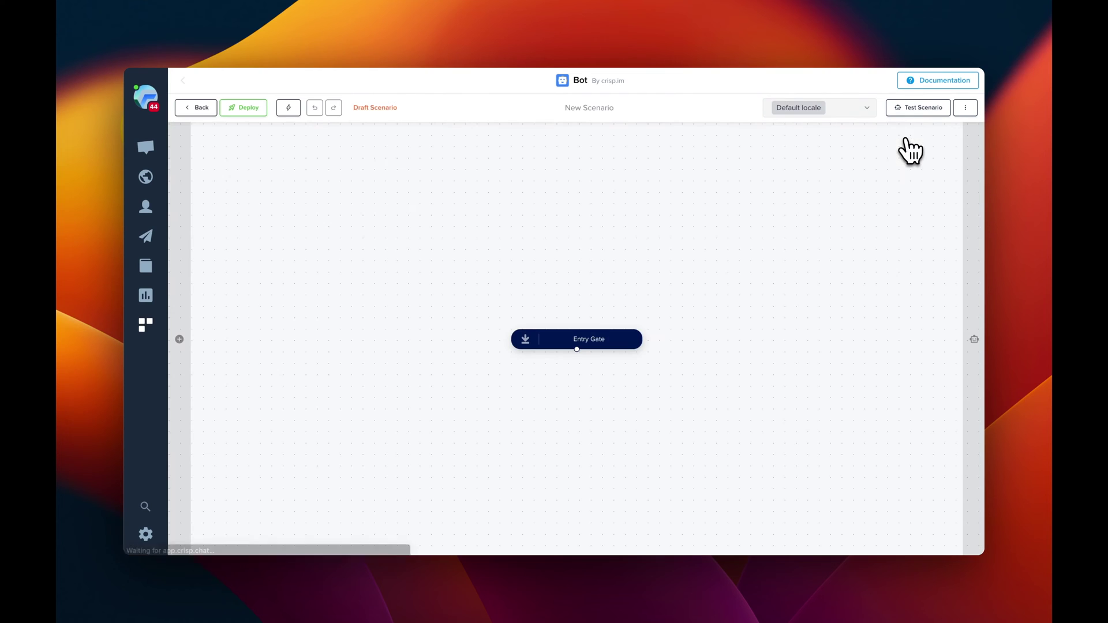
click(578, 365)
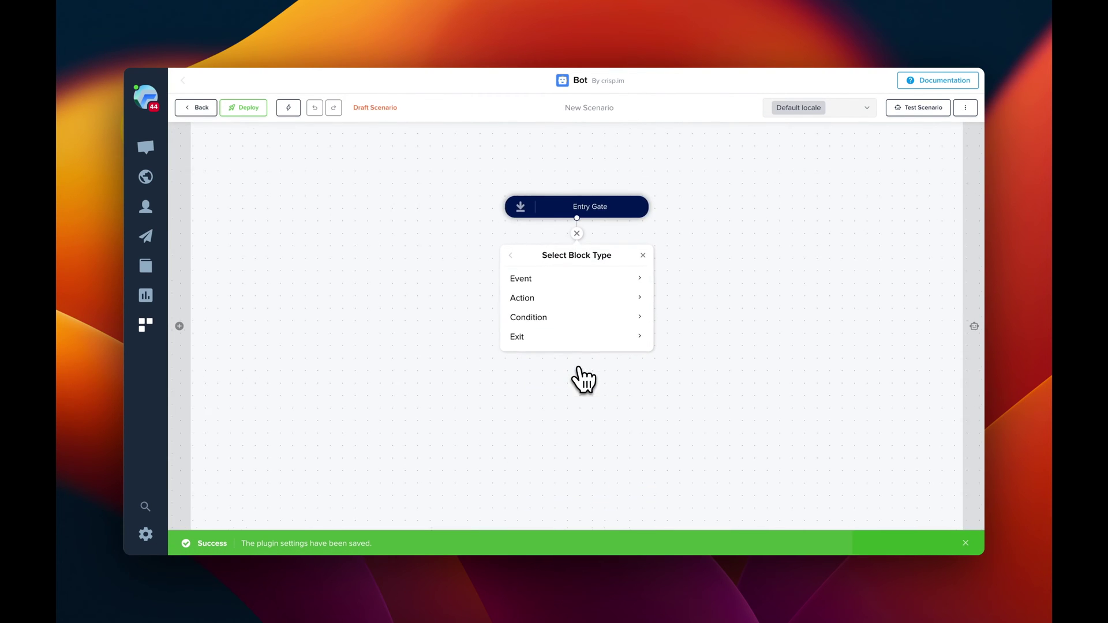
click(556, 276)
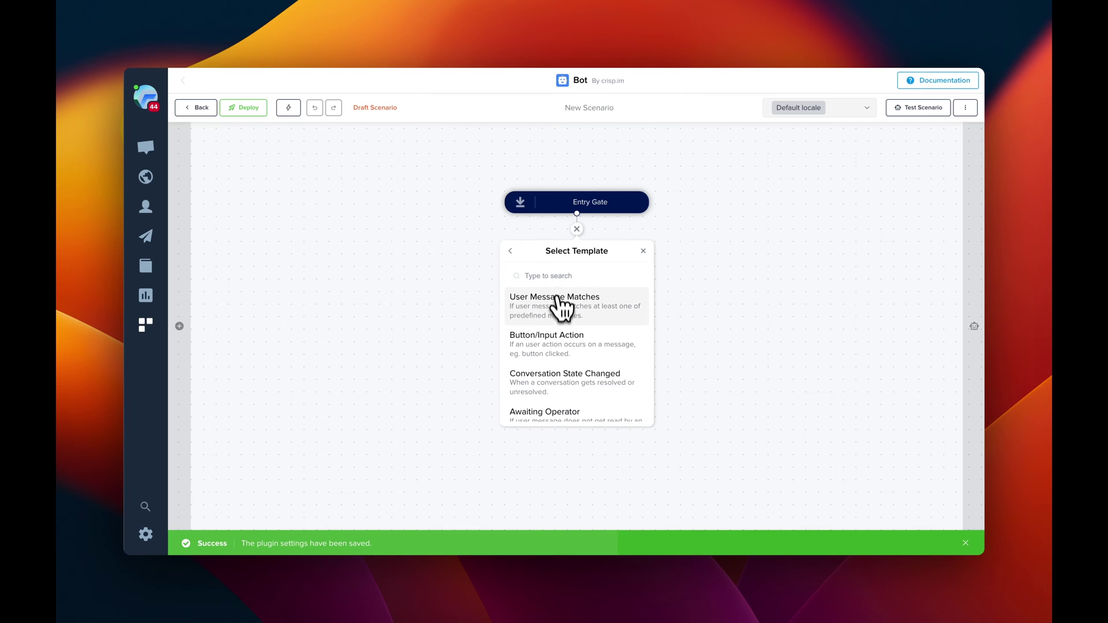
click(559, 316)
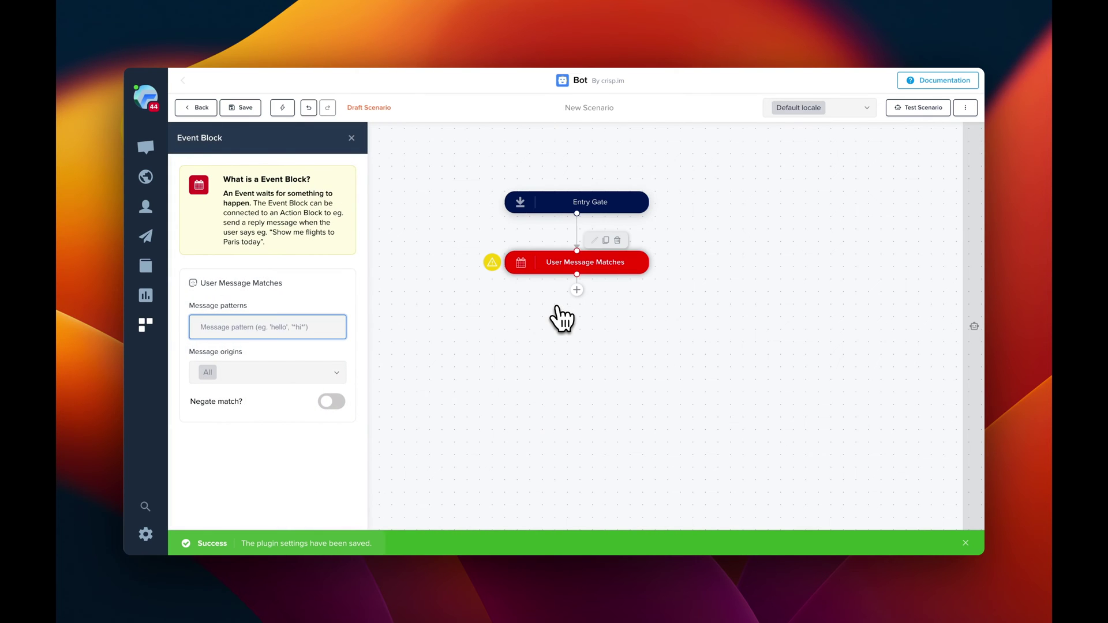
text(')
key(Return)
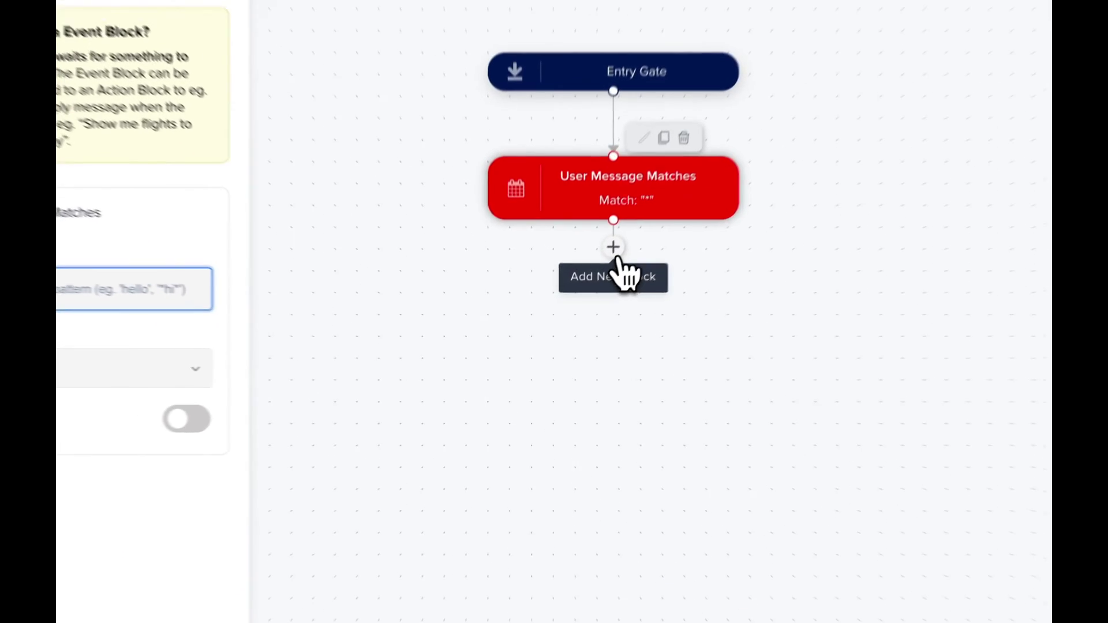
Add a text message reply after the event reading 'Hey there and welcome at Acme Inc!'.
click(577, 303)
click(578, 367)
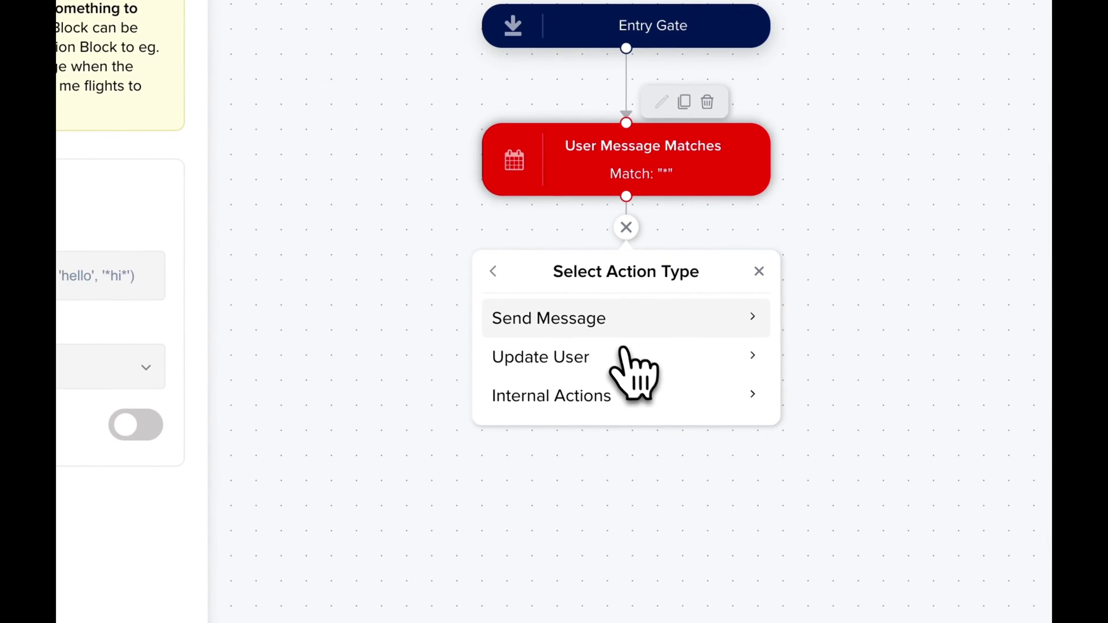
click(621, 334)
click(507, 381)
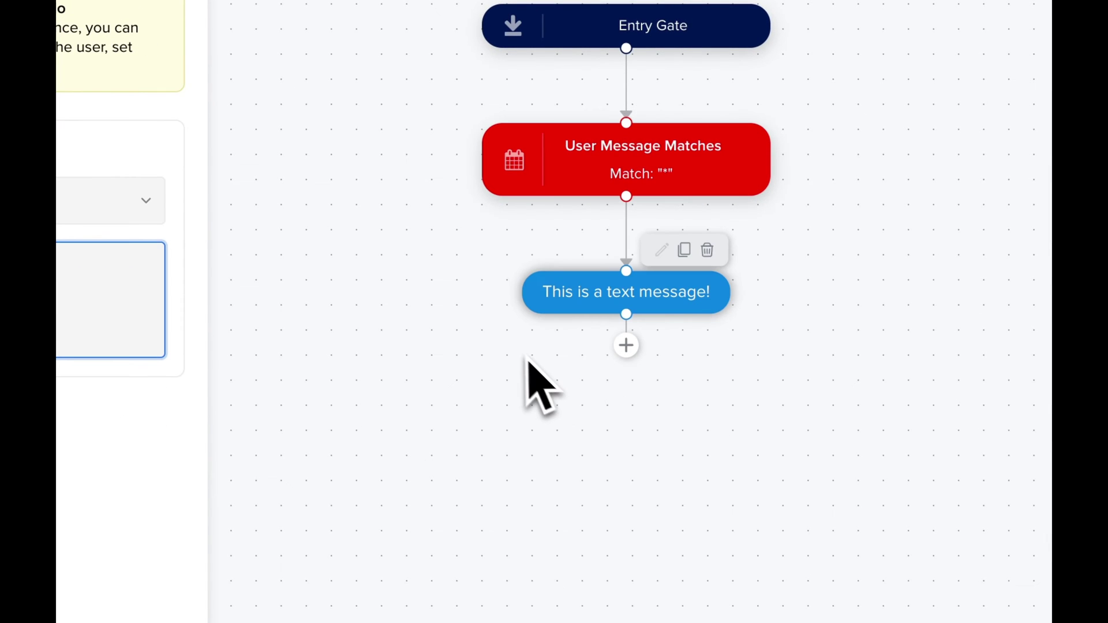
text(hey)
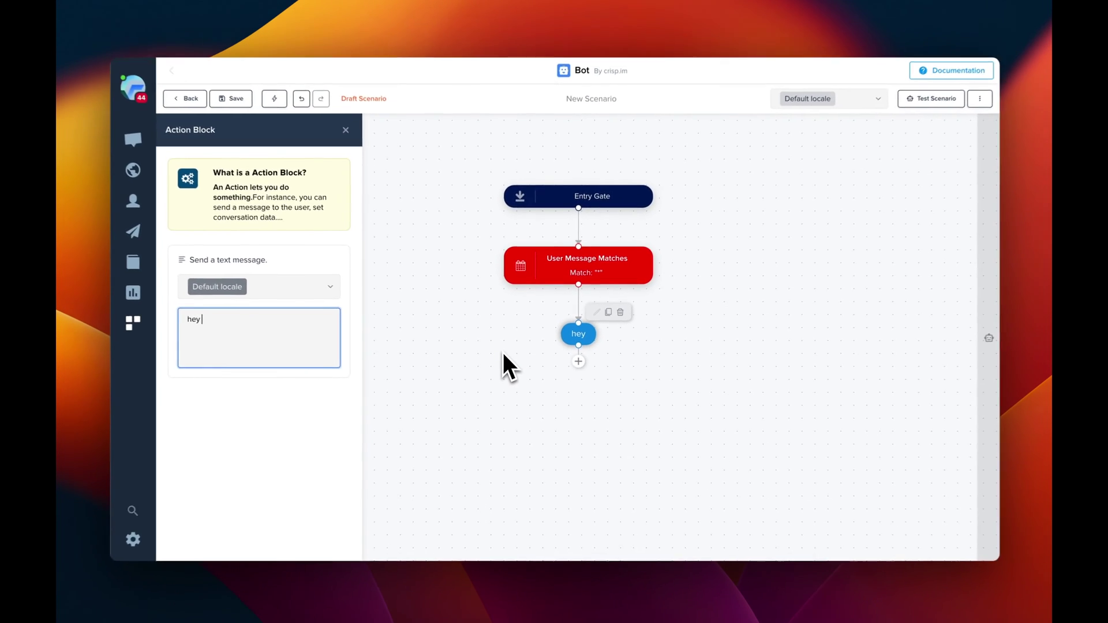
key(BackSpace)
text(T)
key(BackSpace)
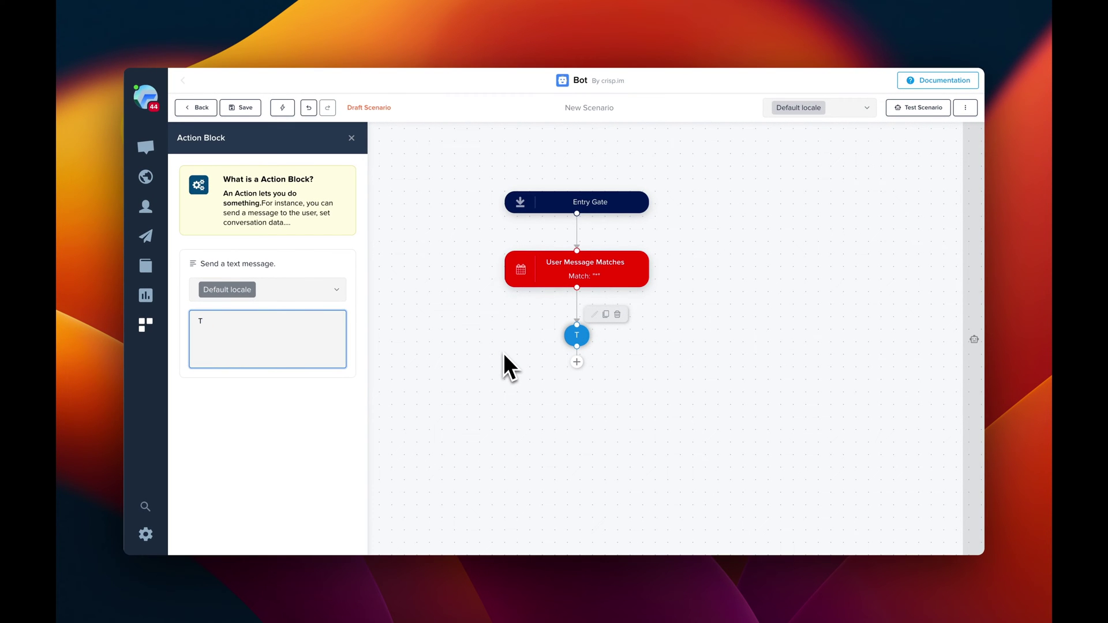
text(Hey there and welcome )
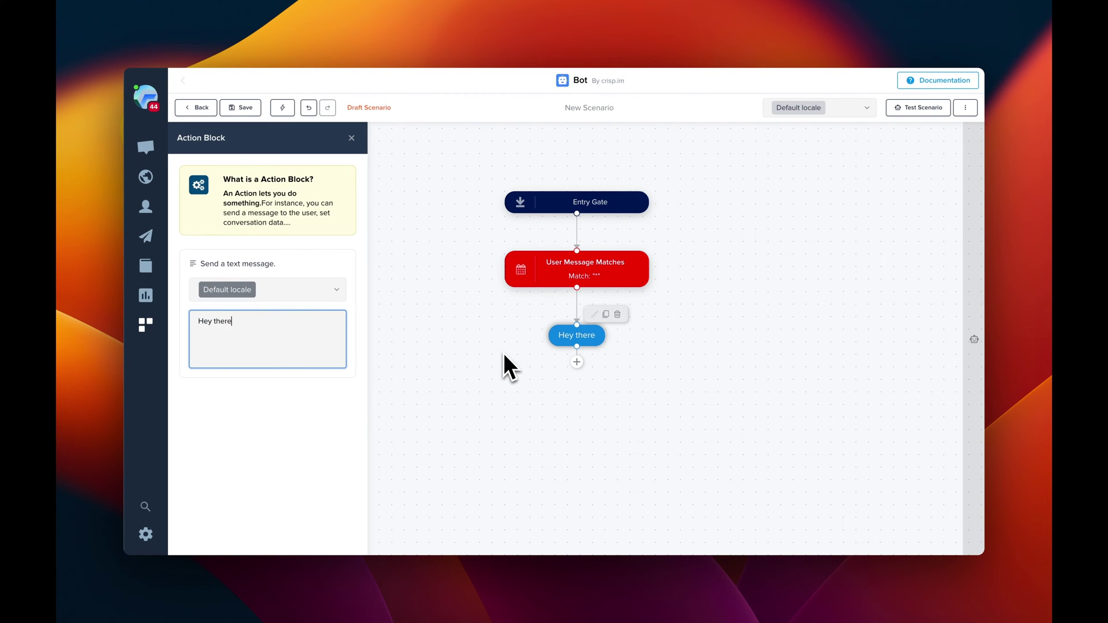
text(at Acme Inc!)
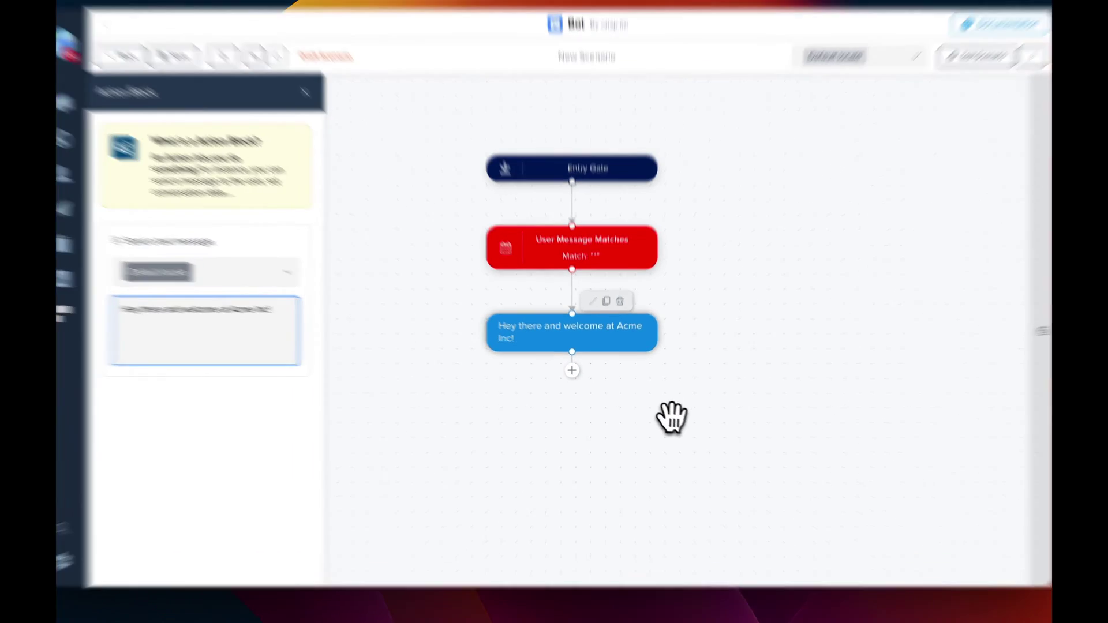
click(552, 353)
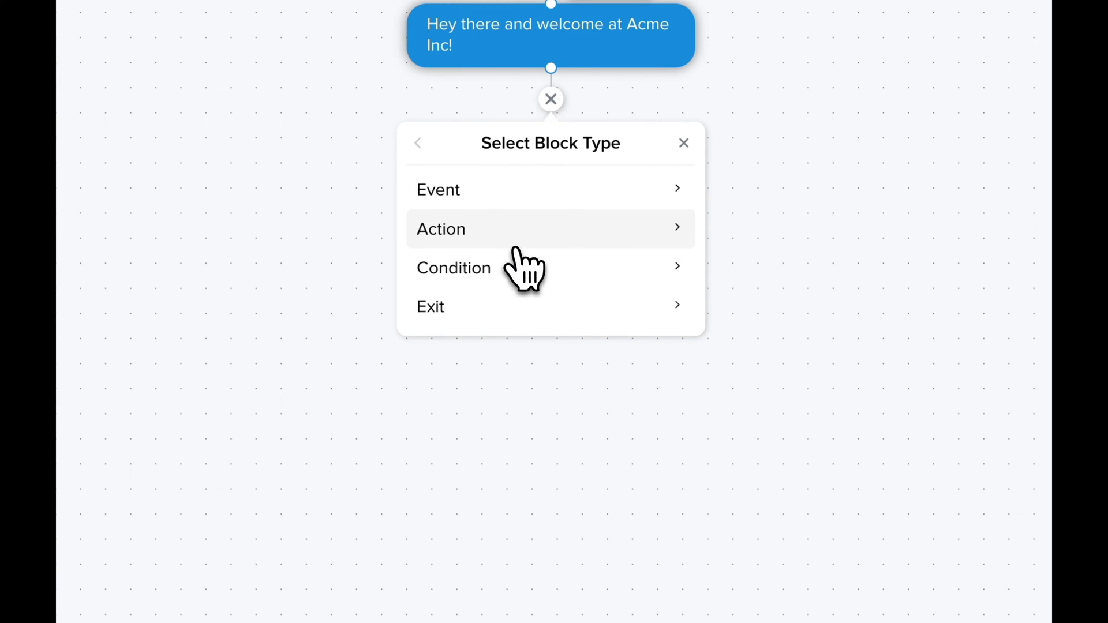
Add a picker message asking 'Would you like to attend our next webinar?' with Yes/No buttons.
click(516, 247)
click(508, 190)
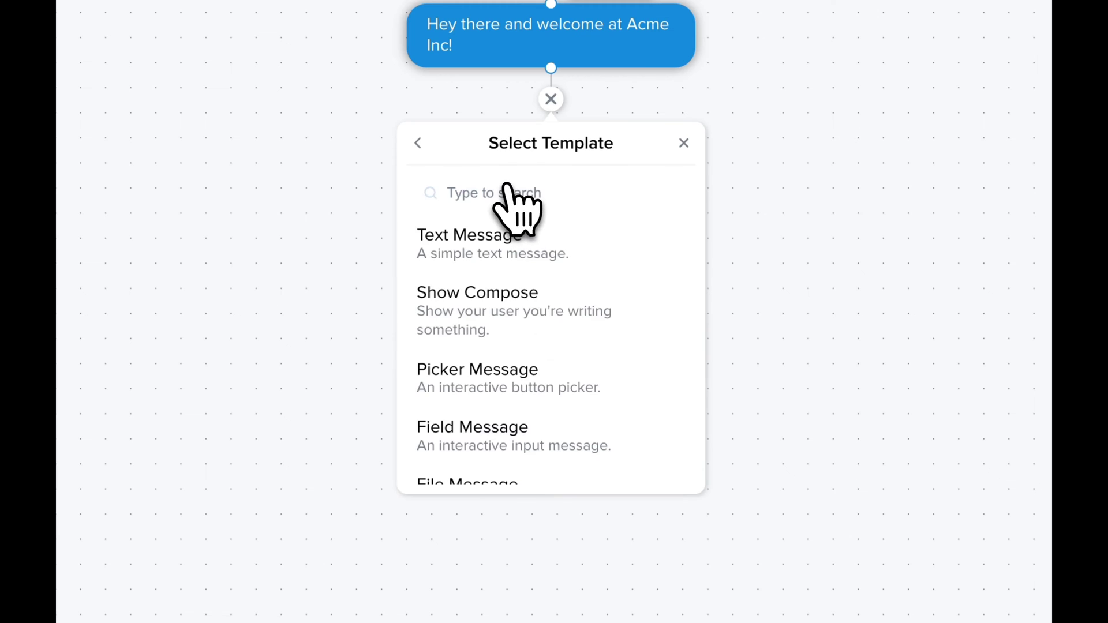
click(512, 375)
text(Would you)
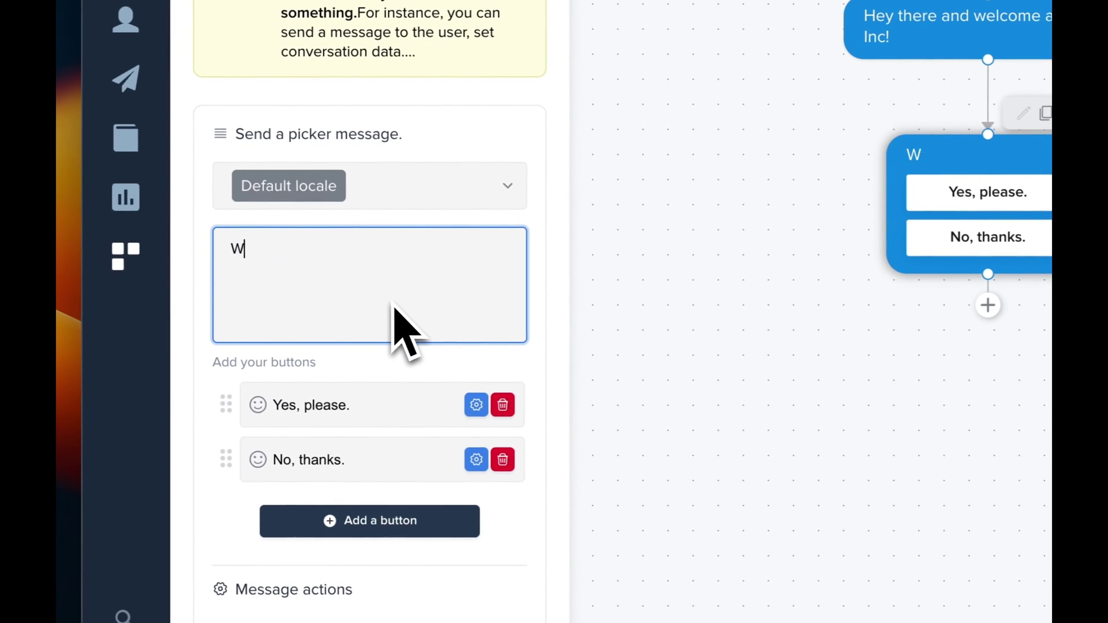
text( like to atte)
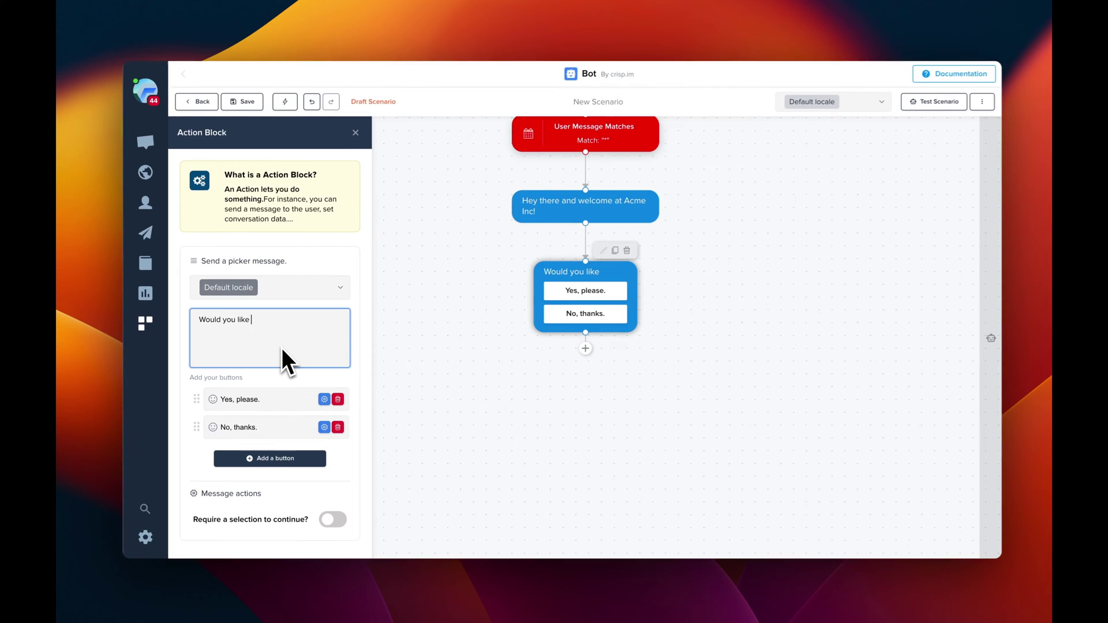
text(nd to)
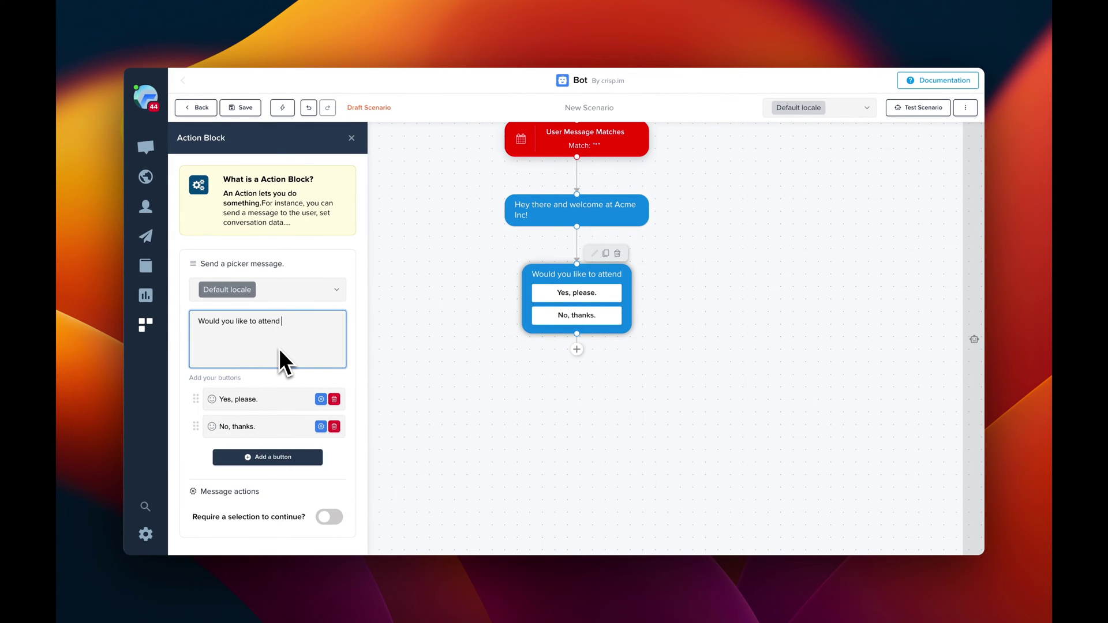
key(BackSpace)
key(BackSpace)
key(BackSpace)
text(our ne)
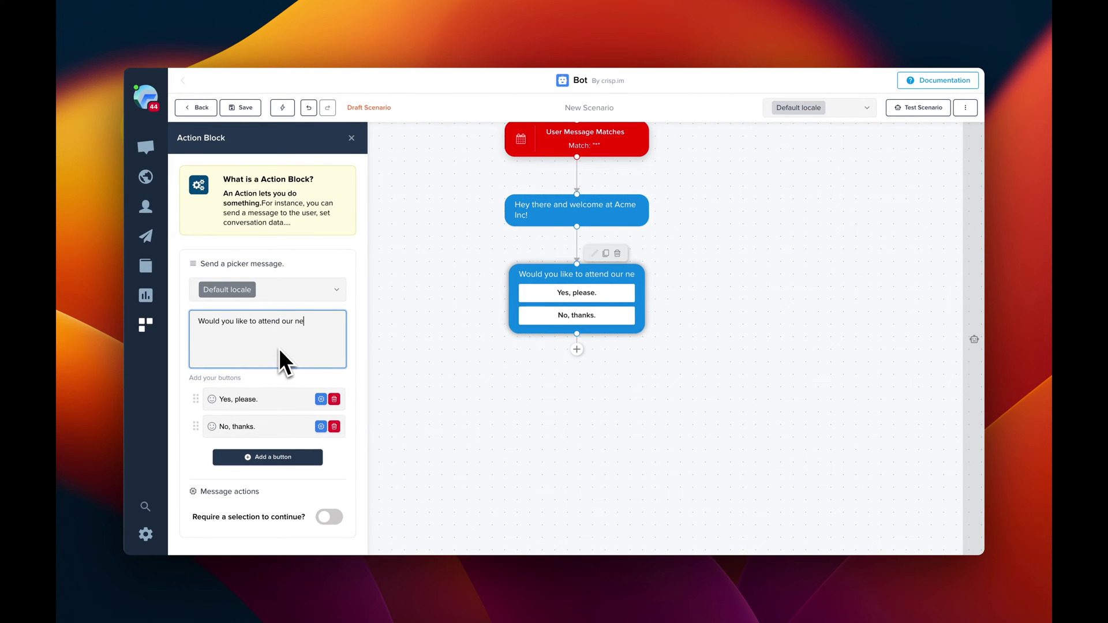
text(xt webinar?)
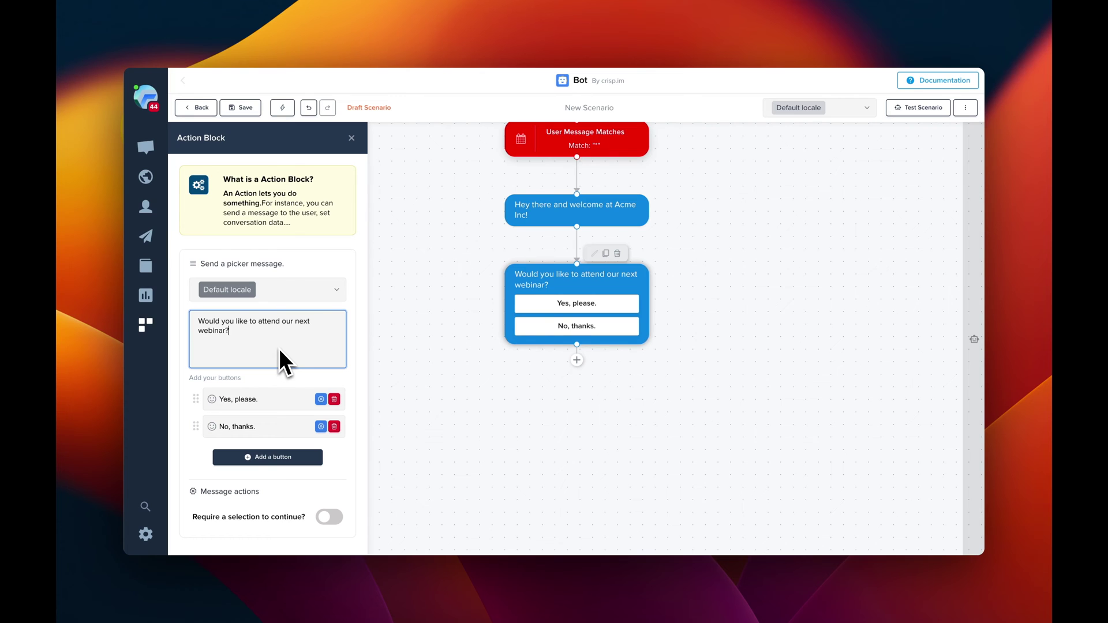
Add Button/Input Action branches for both the Yes, please. and No, thanks. buttons.
click(407, 381)
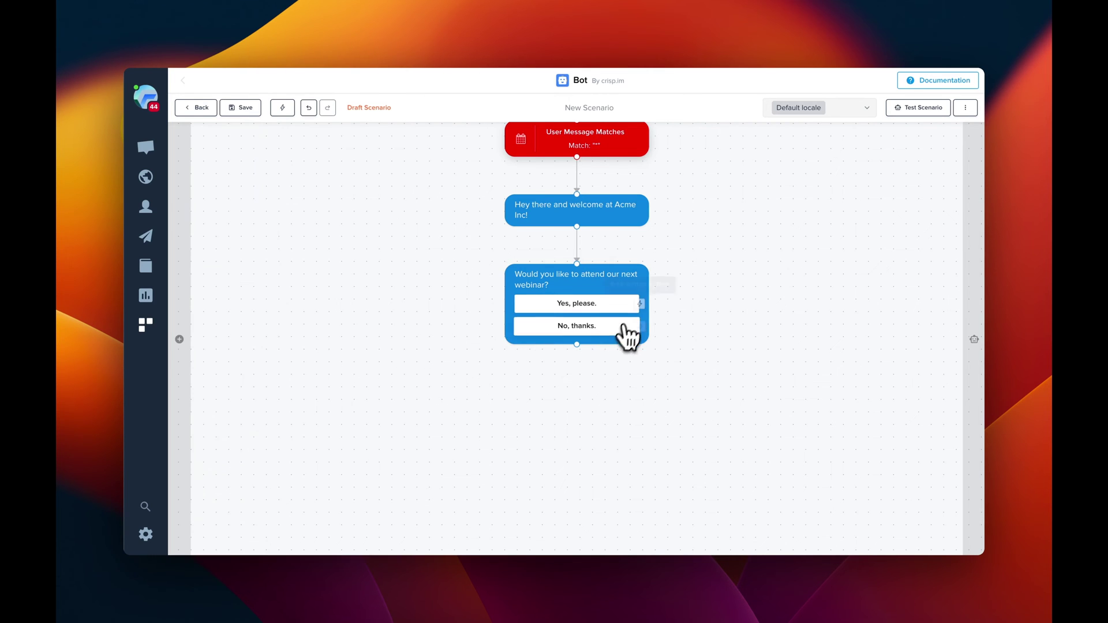
click(640, 304)
click(640, 326)
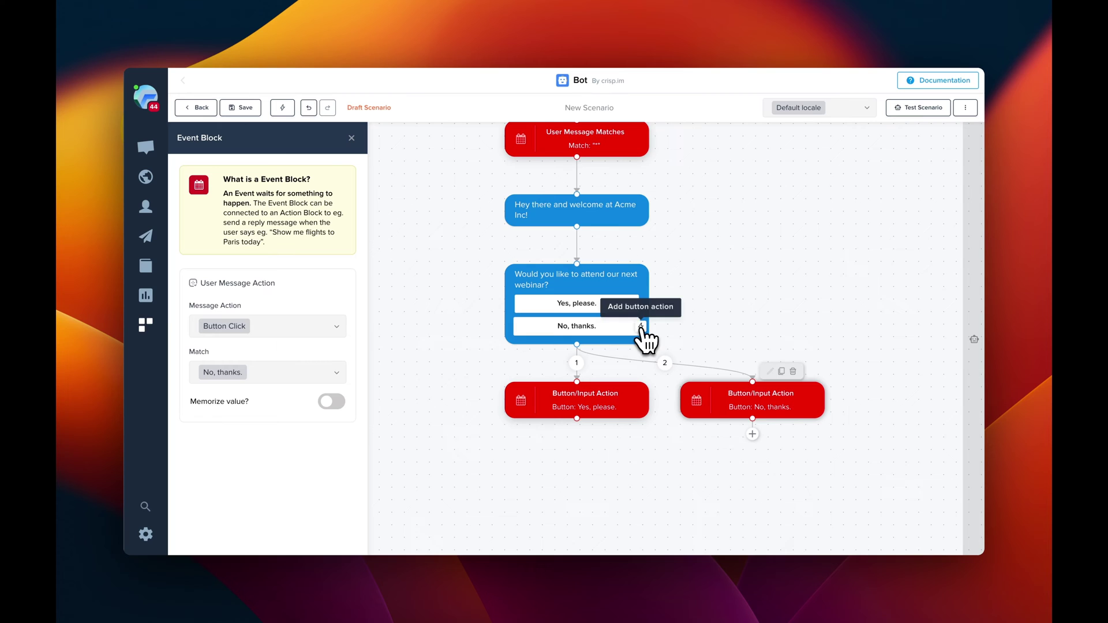
Make the No, thanks. branch reply with the text message 'Sure! No problem!'.
click(753, 436)
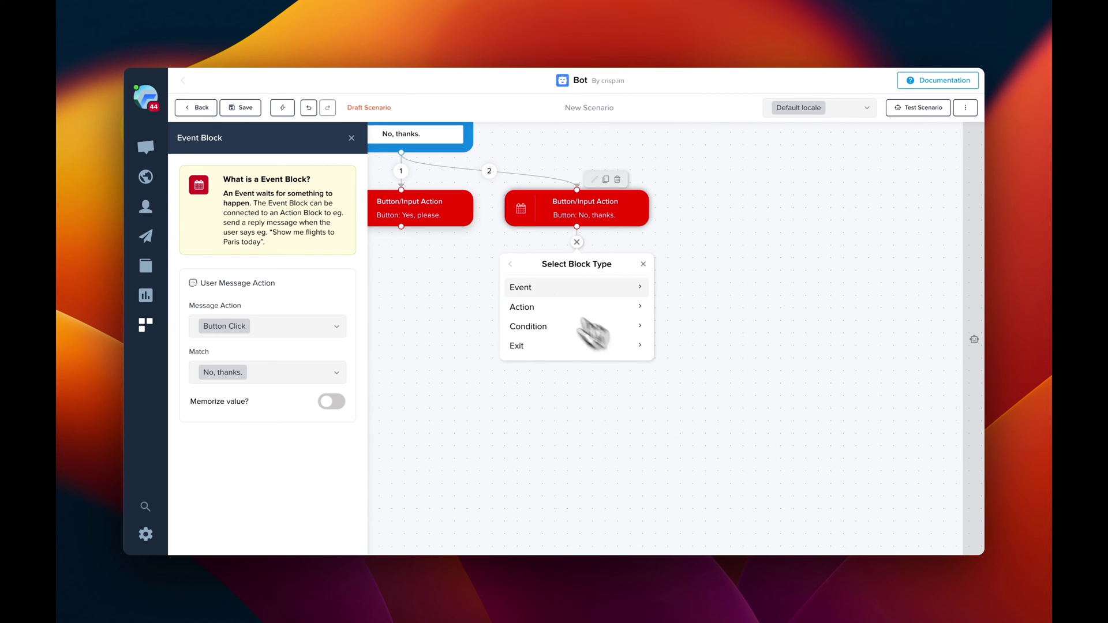
click(537, 308)
click(536, 297)
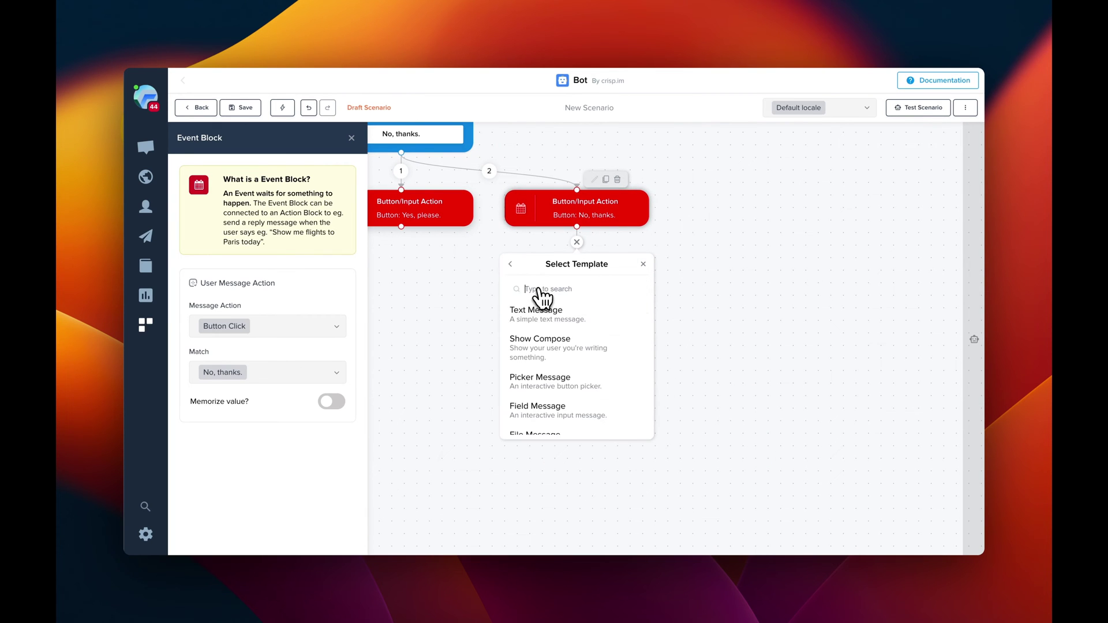
click(545, 303)
key(ctrl+a)
text(S)
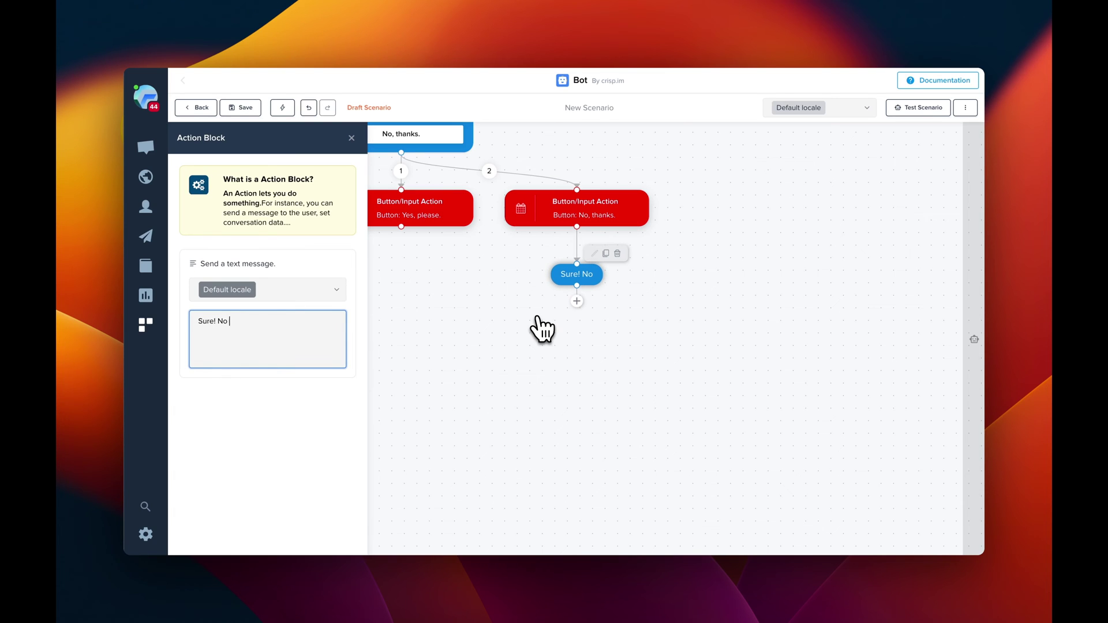
text(ure! No problem!)
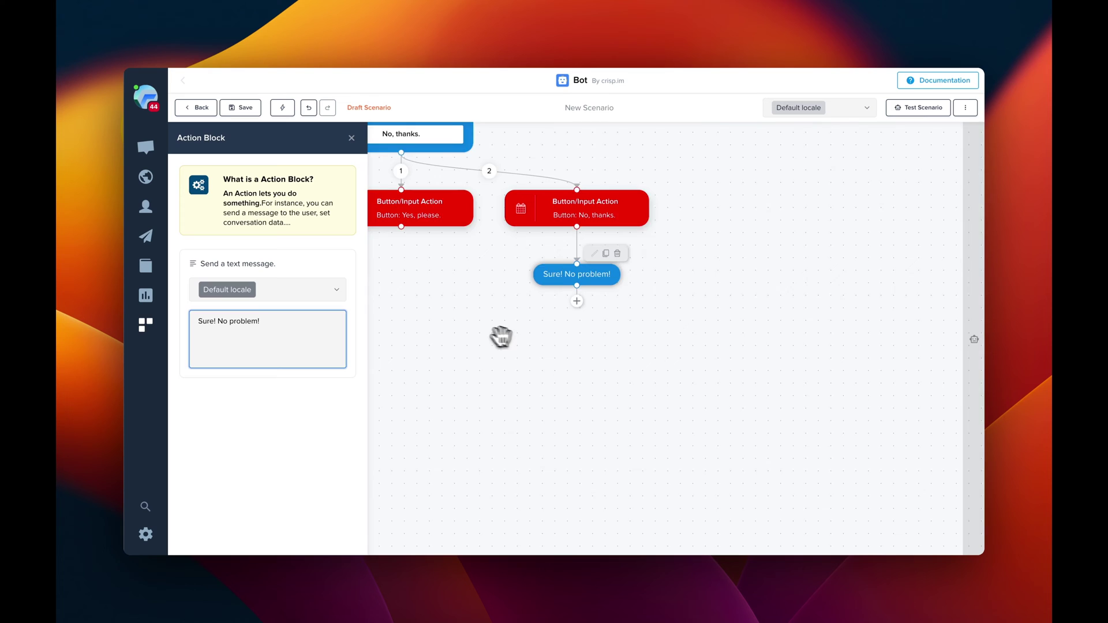
drag(502, 334, 653, 353)
Under Yes, please., add a required field message asking 'What is your full name?'.
click(588, 235)
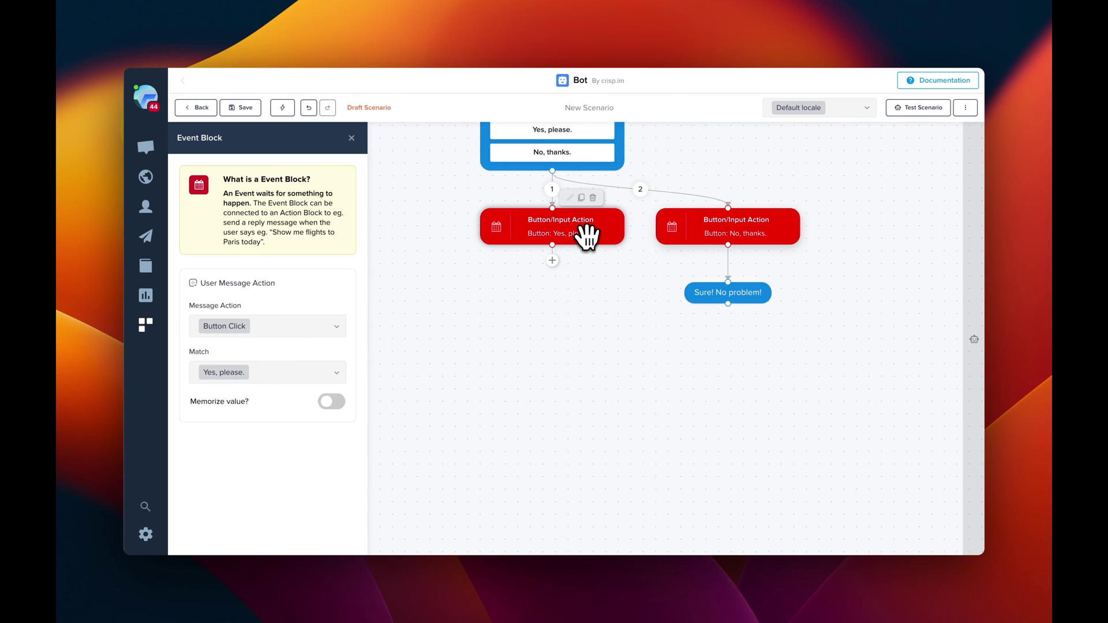
click(553, 261)
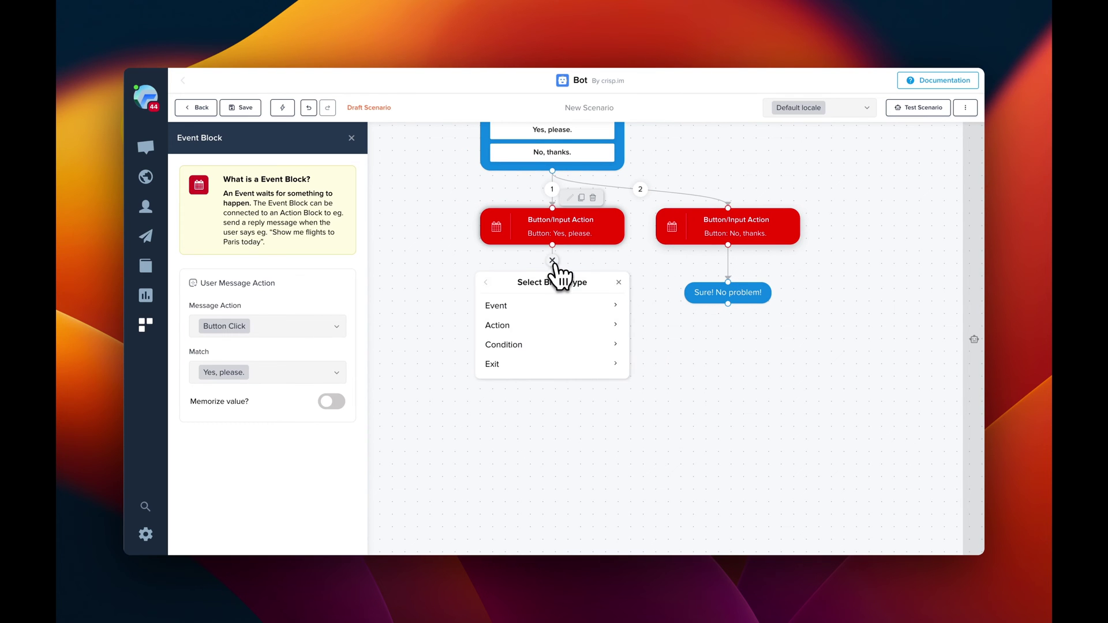
click(518, 327)
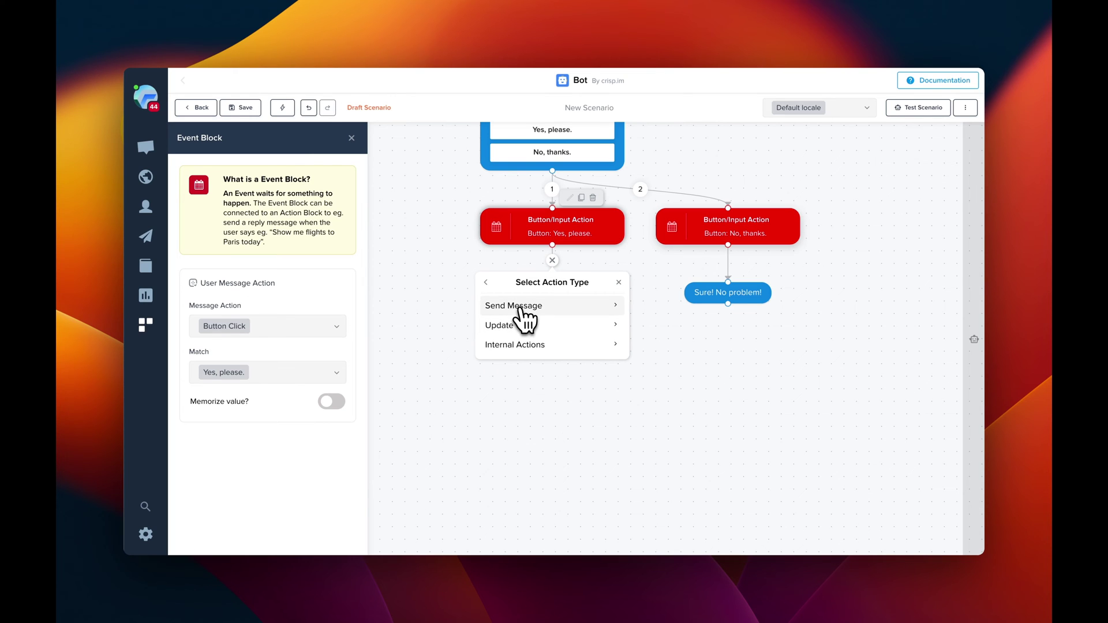
click(523, 316)
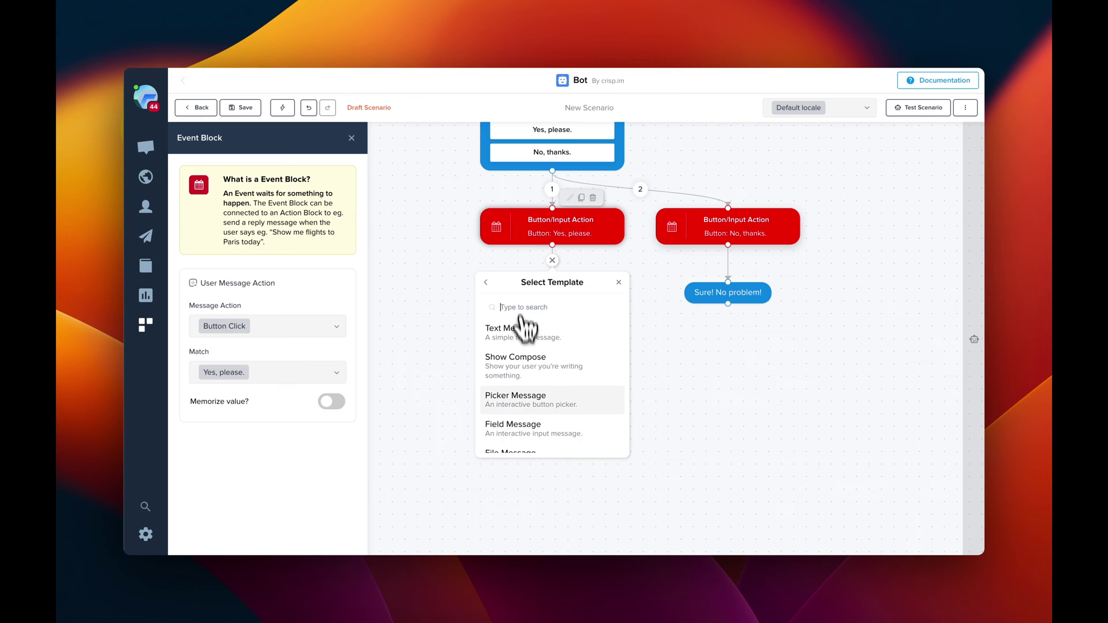
scroll(527, 425, down, 2)
click(518, 388)
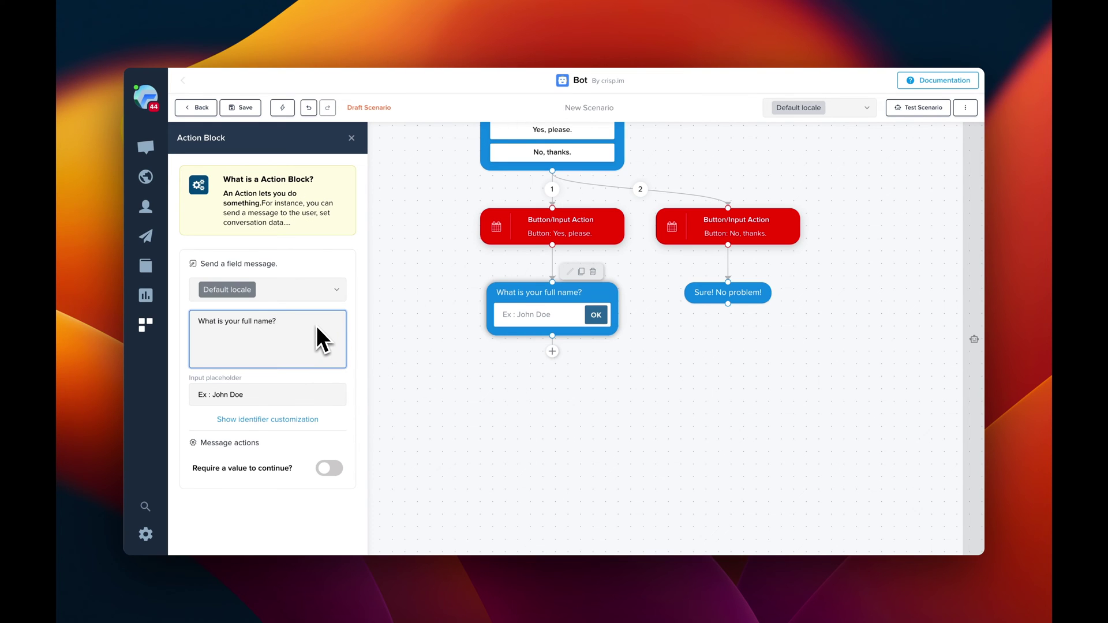
click(326, 468)
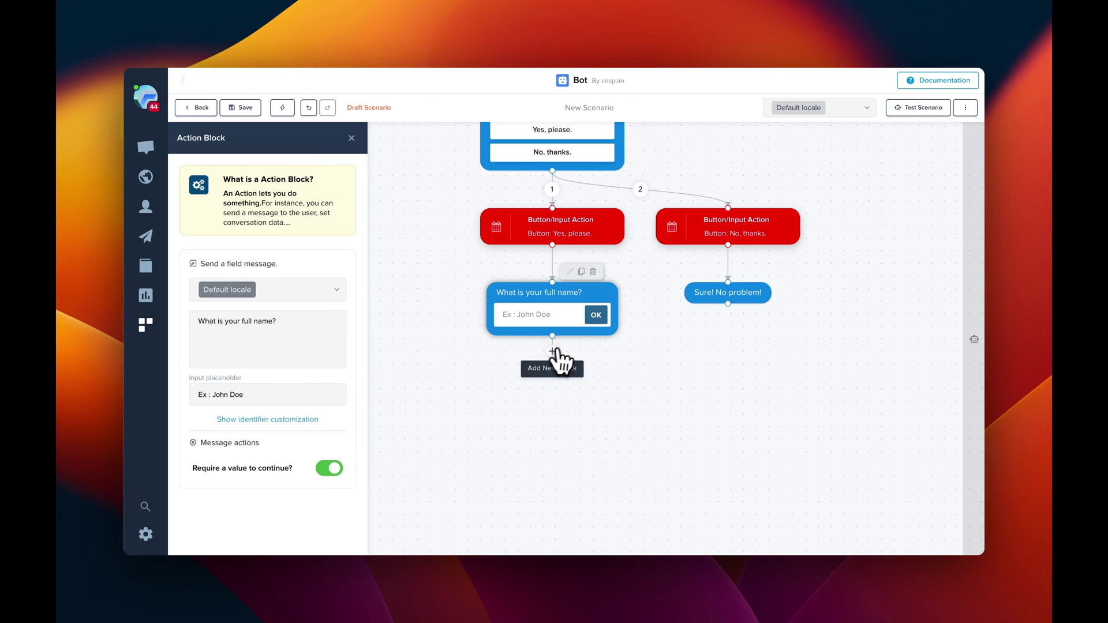
Add a Field Fill event that memorizes the answer as 'name'.
click(613, 317)
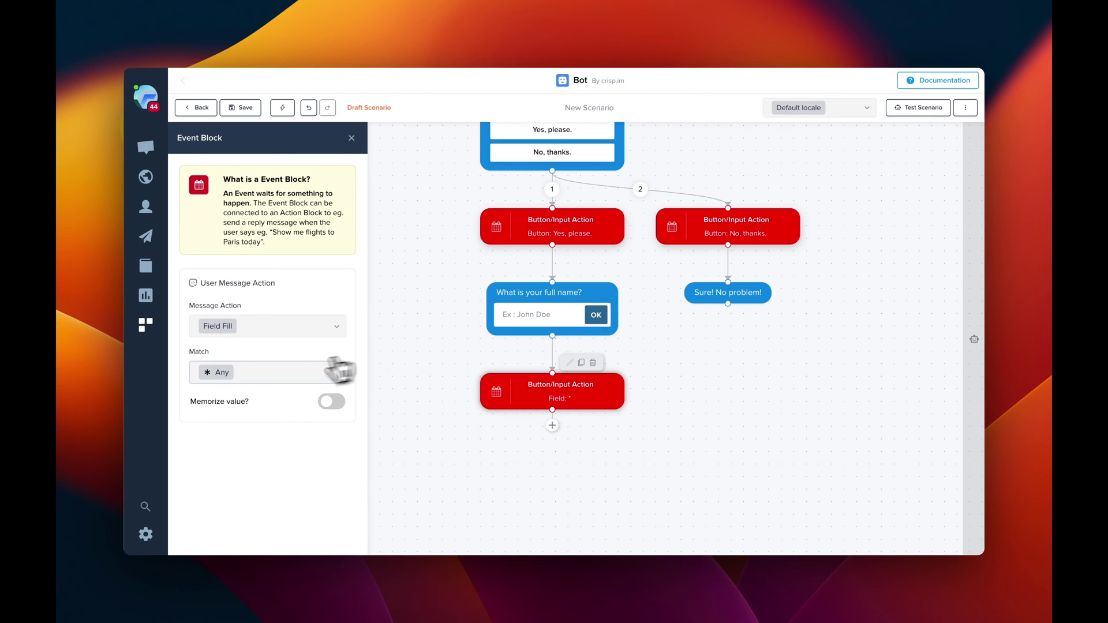
click(333, 403)
click(256, 445)
text(name)
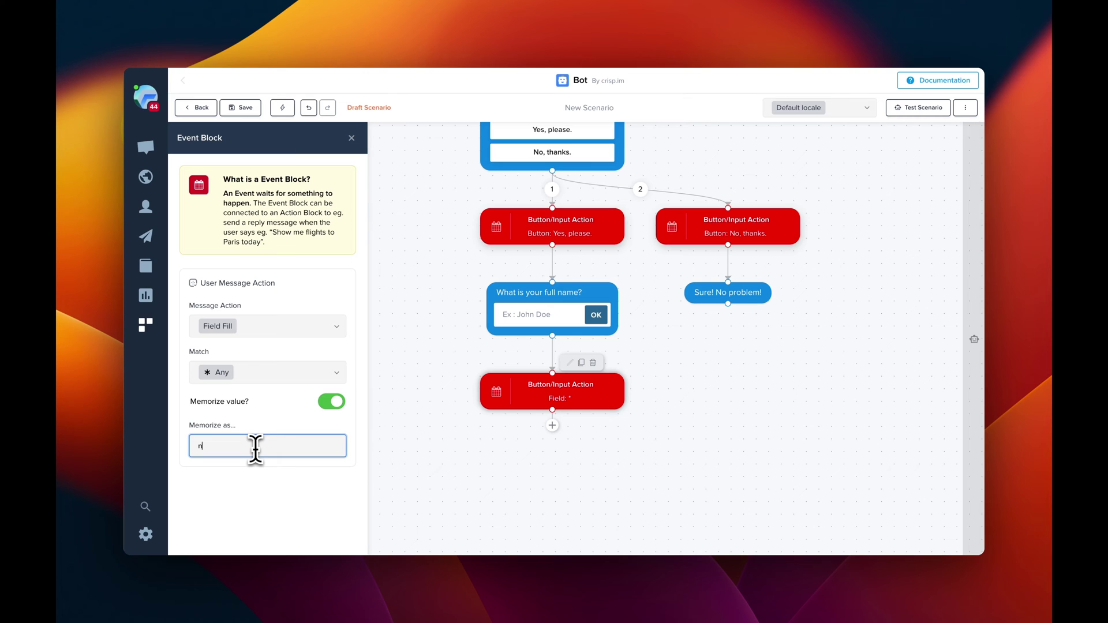
Add another field message below the name event asking 'BTW, what is your email?'.
click(553, 425)
click(542, 308)
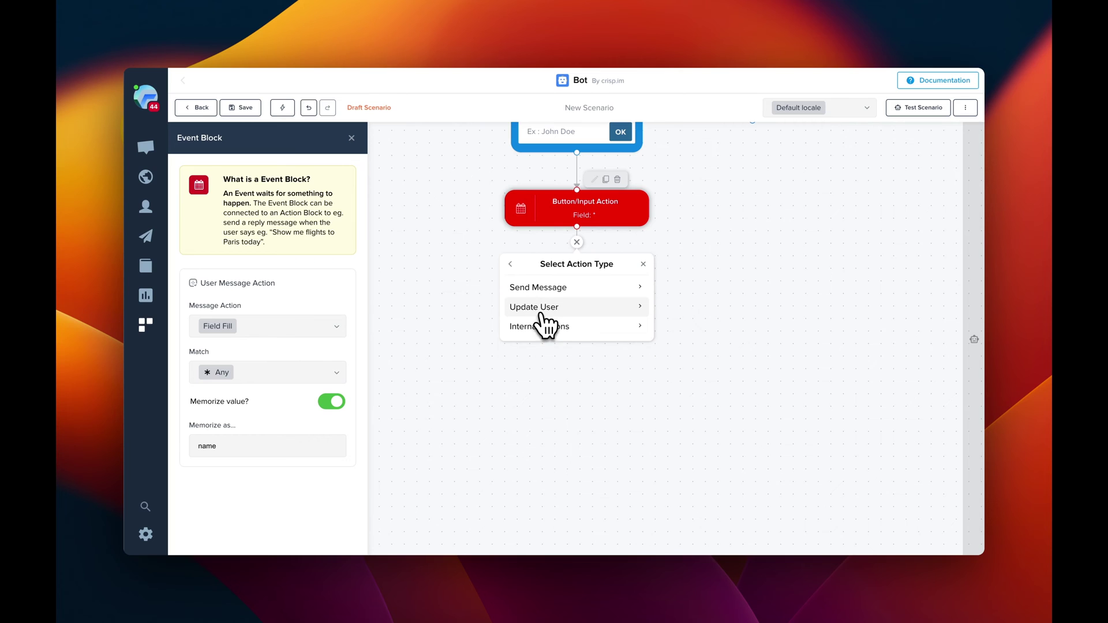
click(539, 288)
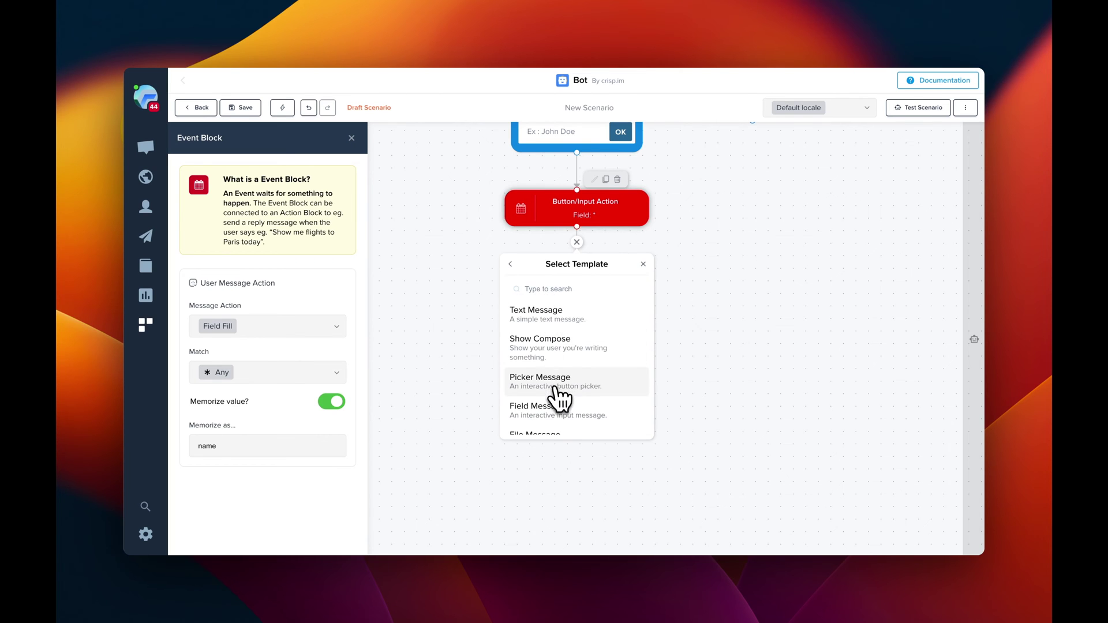
click(558, 409)
triple_click(240, 328)
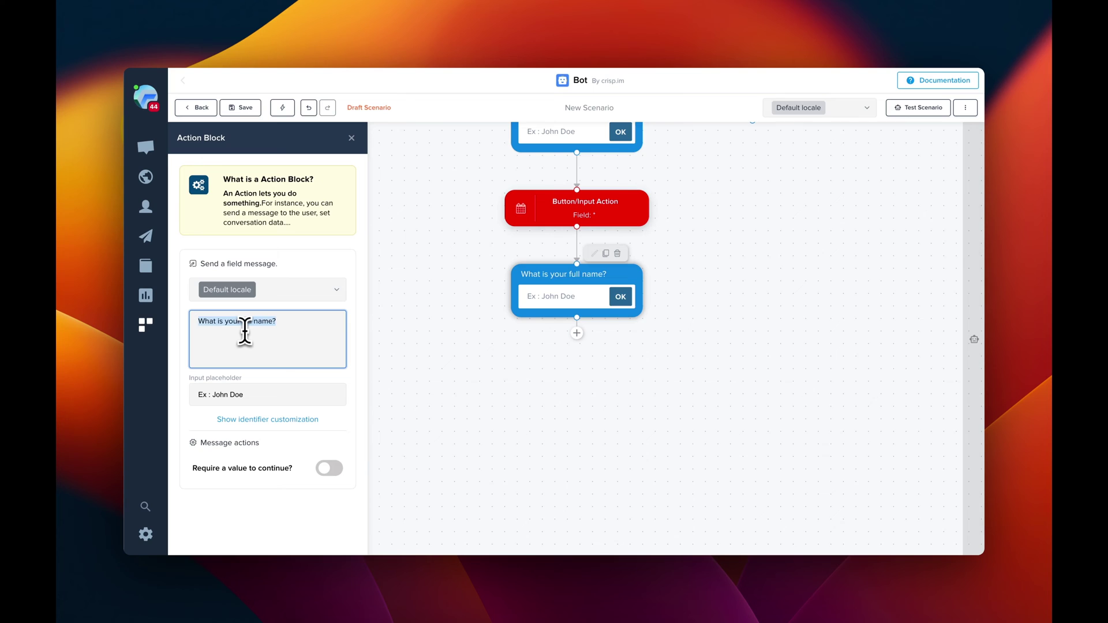
text(BTW, w)
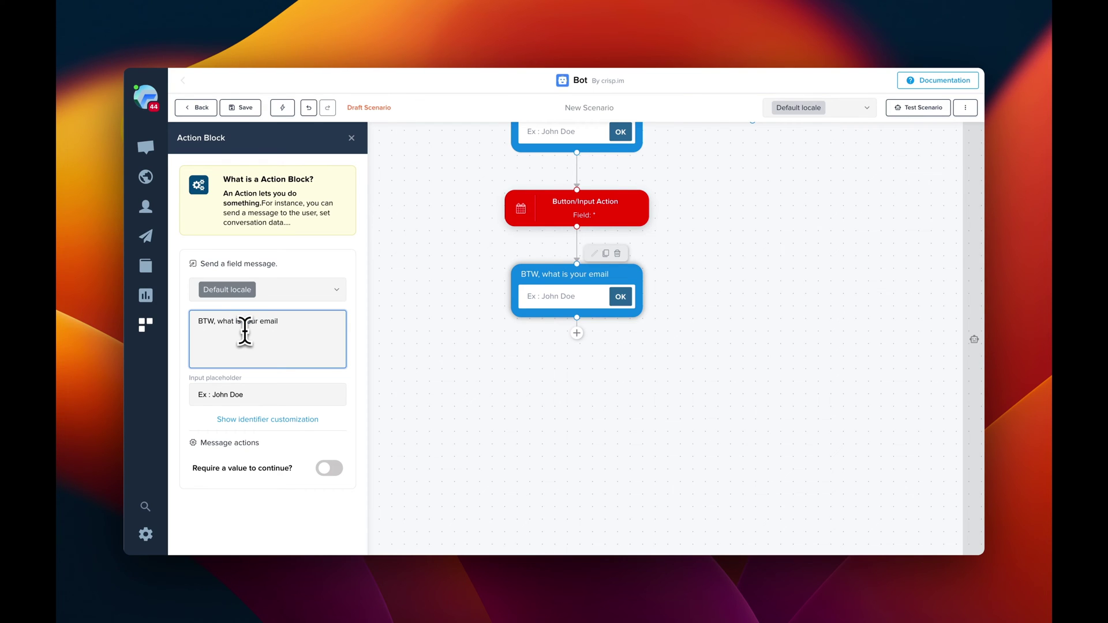
Give the email question a sample e-mail placeholder and require an answer.
click(217, 396)
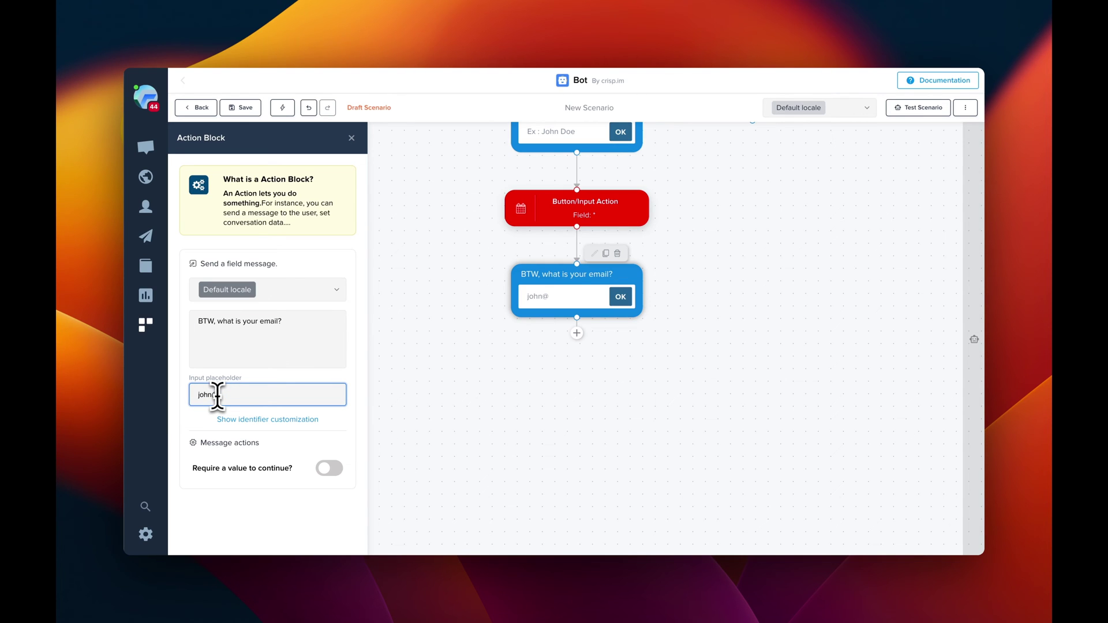
text(mail.com)
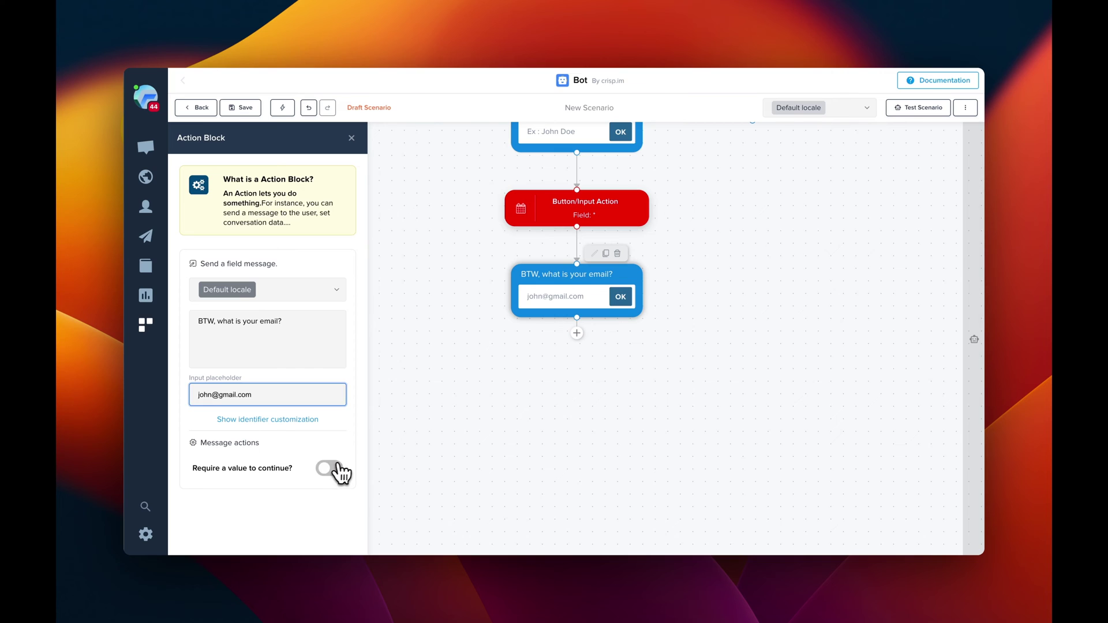
click(334, 469)
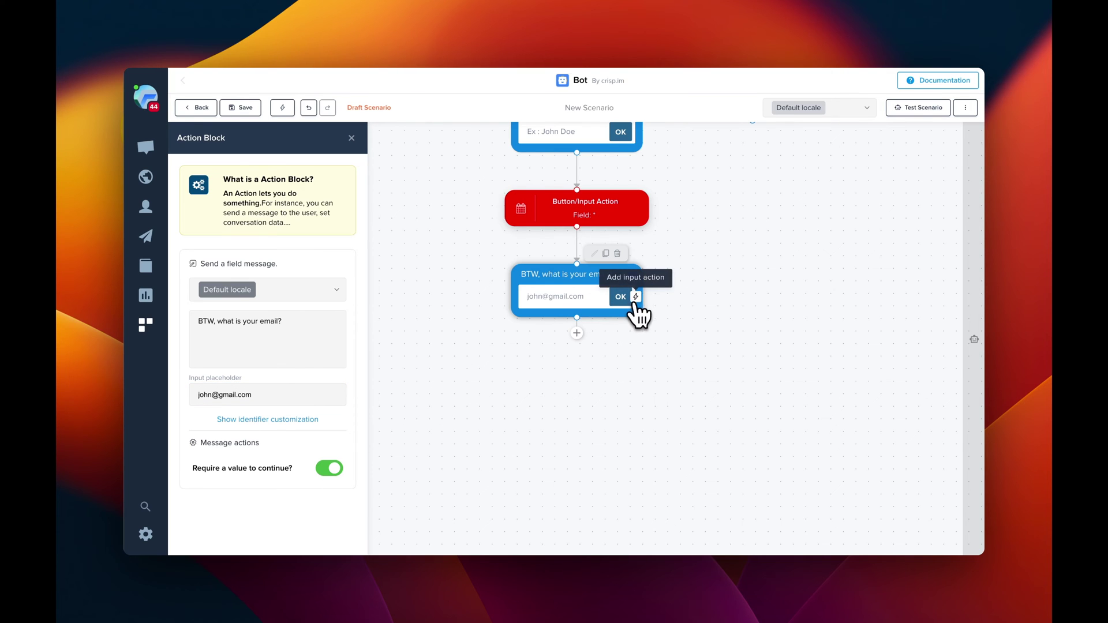
Move the email question lower and add a Field Fill event memorizing the answer as 'email'.
drag(564, 270, 563, 347)
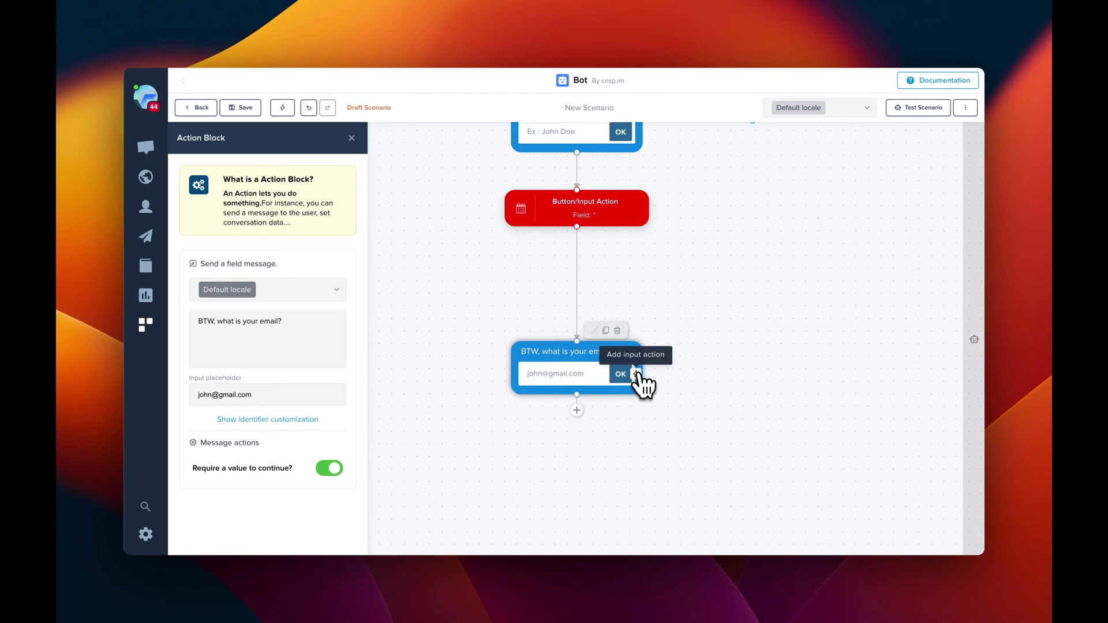
click(636, 375)
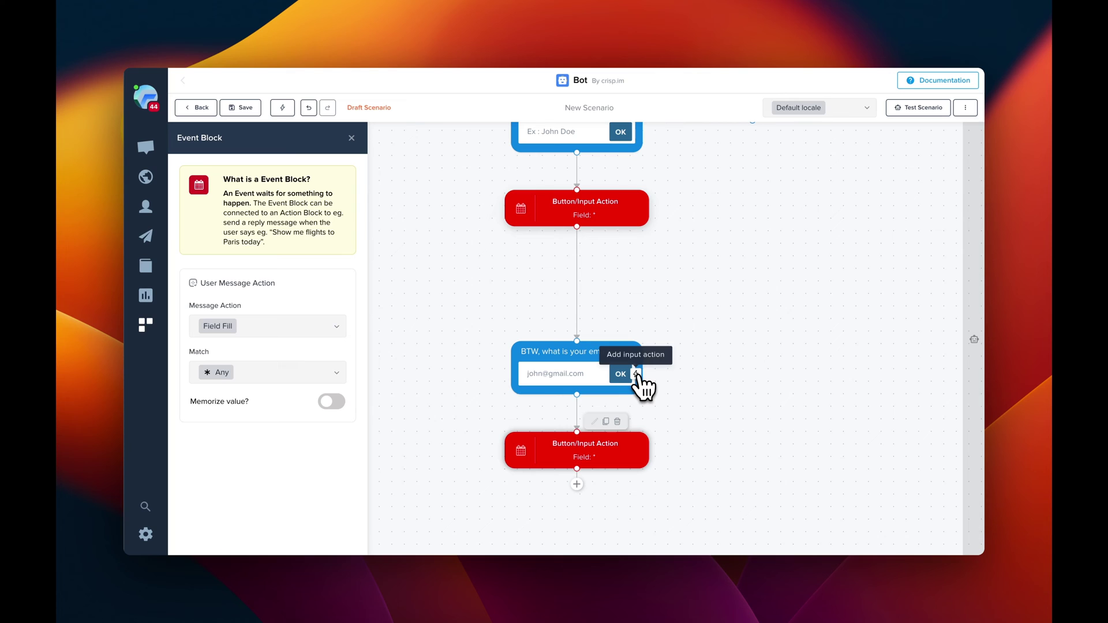
click(332, 402)
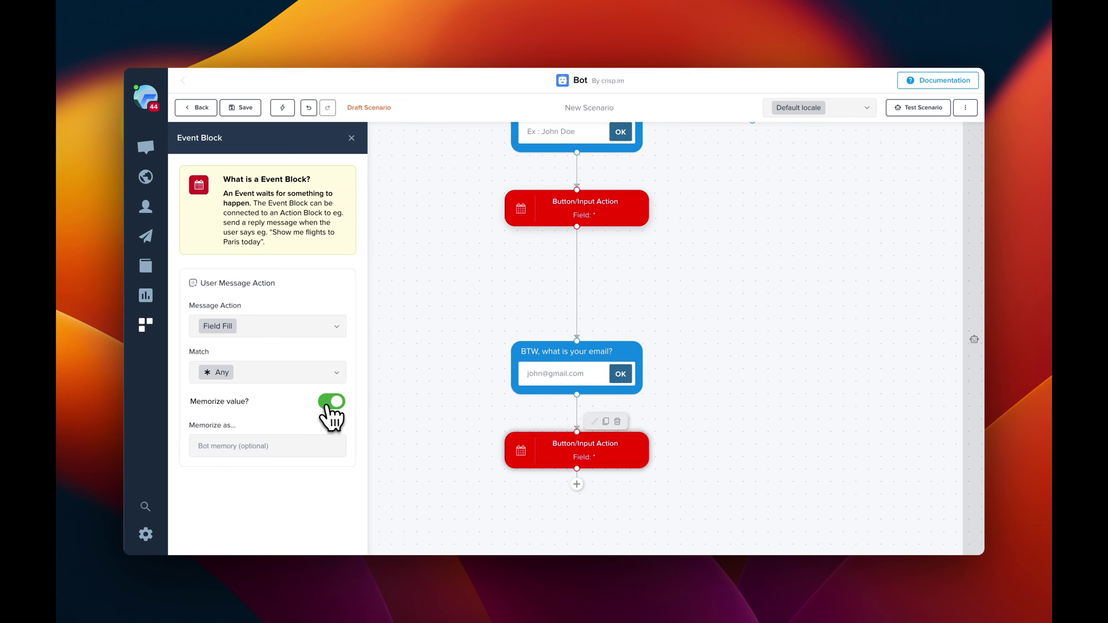
click(275, 445)
text(email)
click(451, 336)
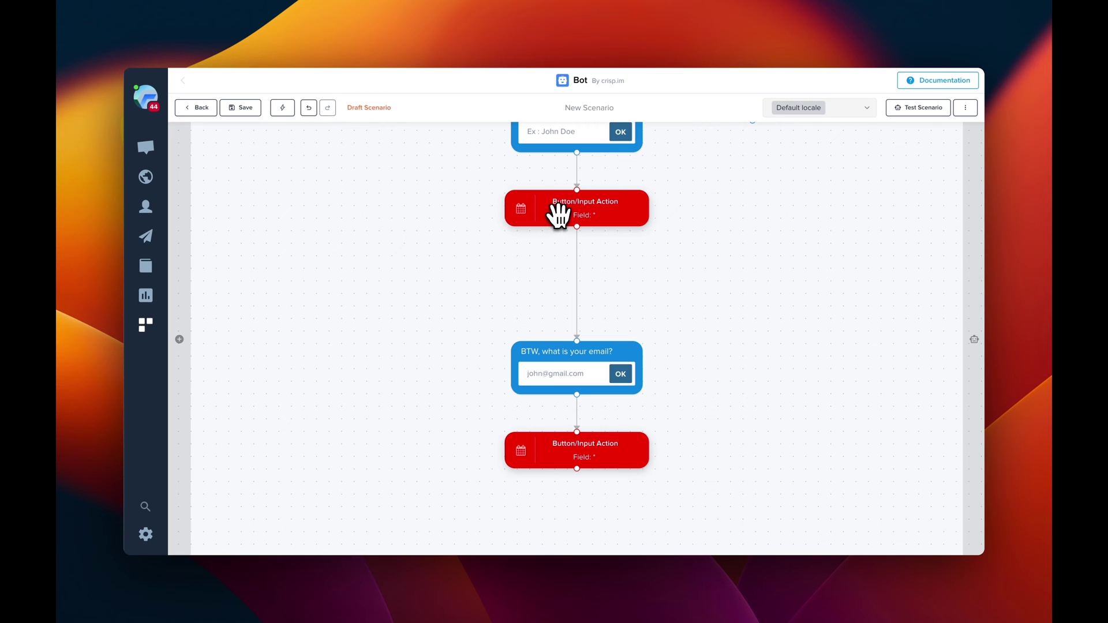
Insert an Update User Name block that takes the remembered name value.
click(577, 242)
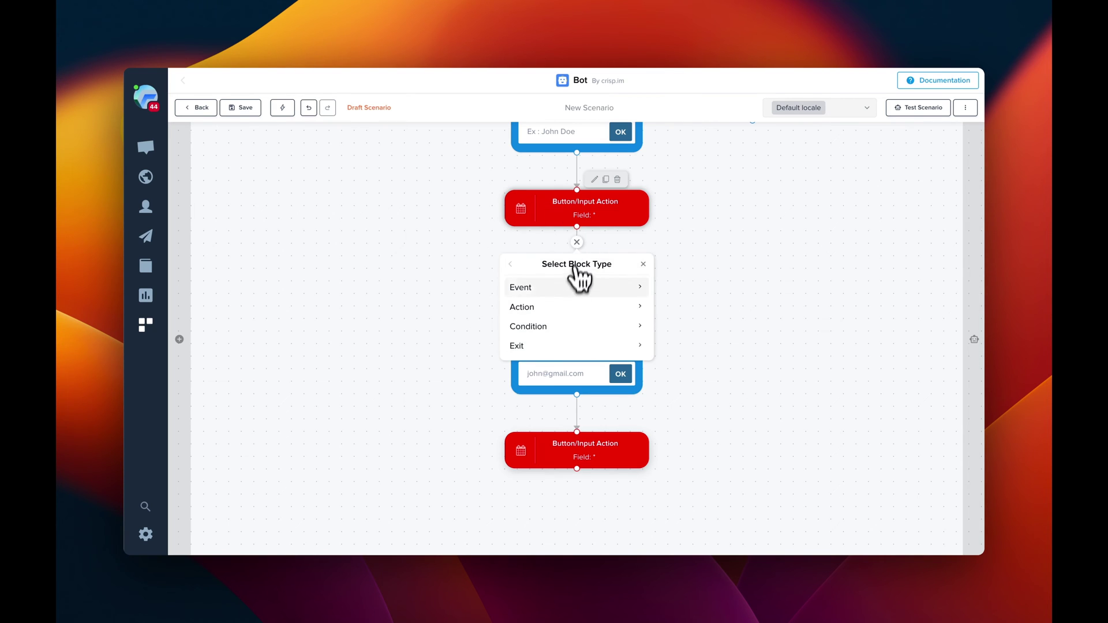
click(569, 309)
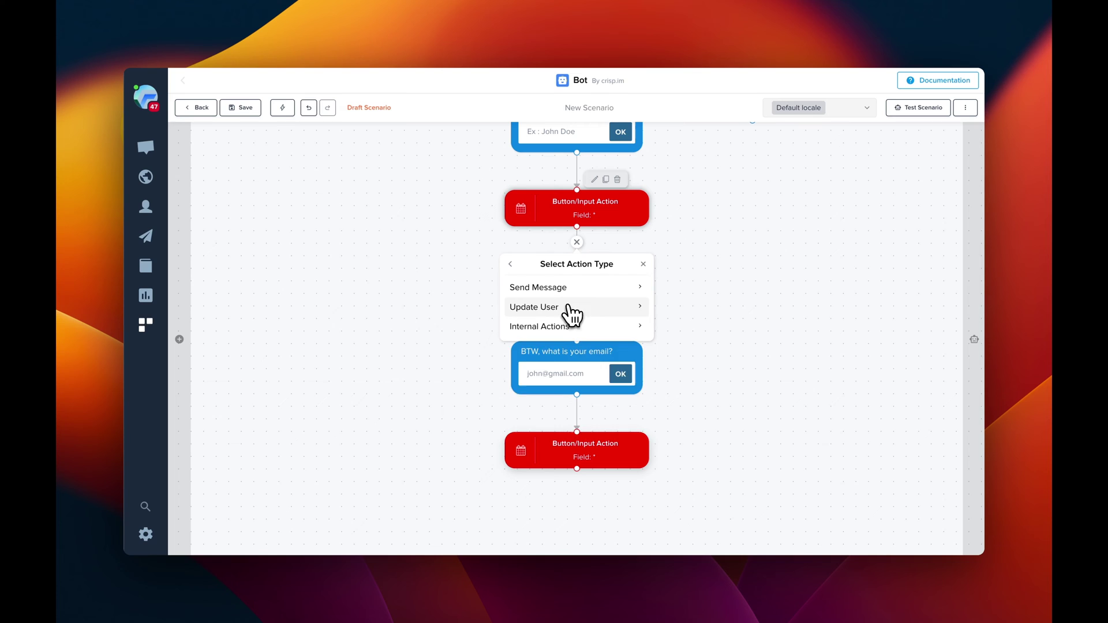
click(572, 312)
click(575, 322)
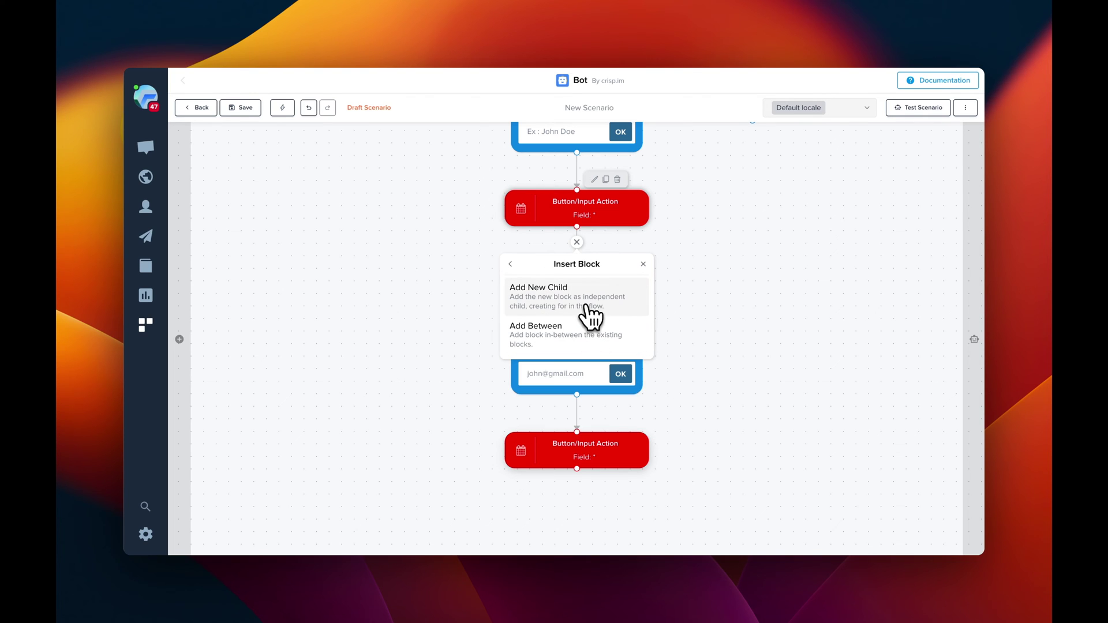
click(589, 347)
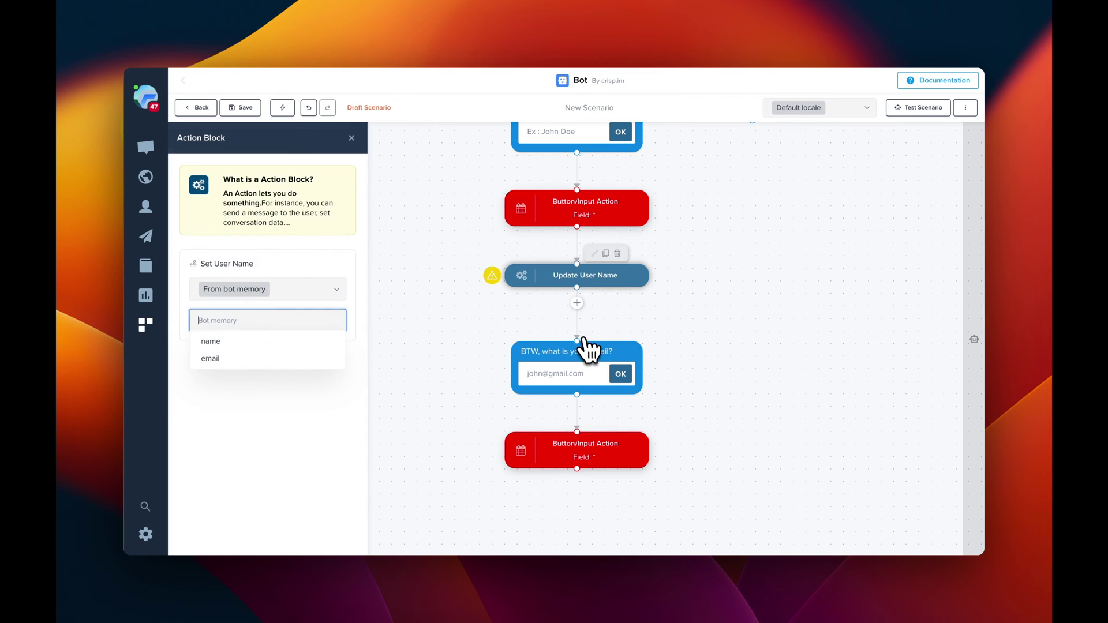
click(248, 341)
Add an Update User Email block after the email answer, using bot memory 'email'.
scroll(403, 358, down, 5)
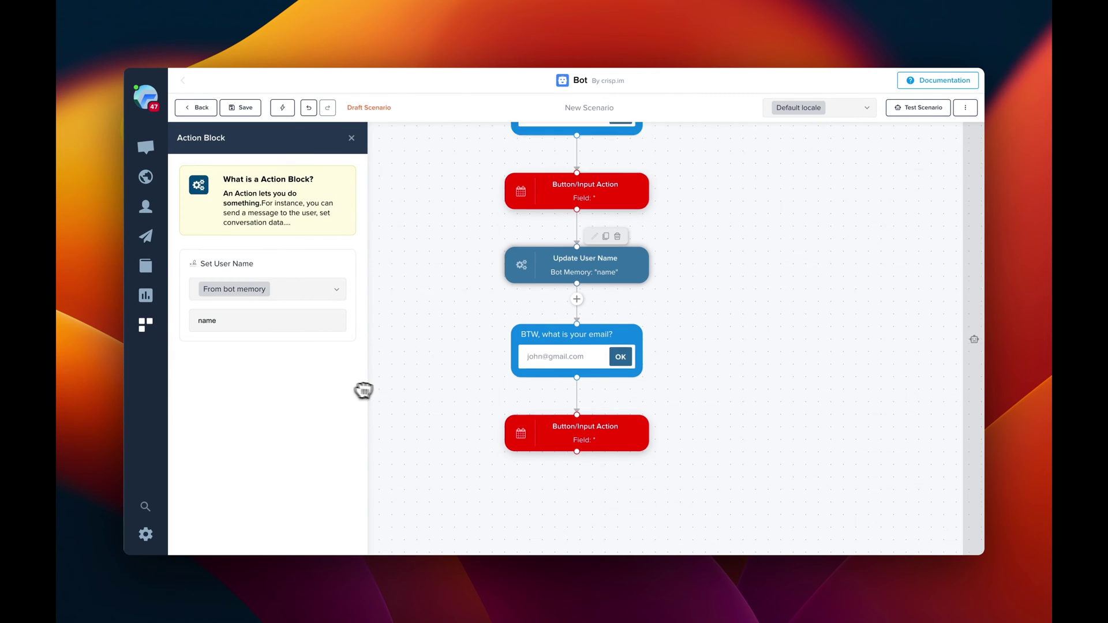
click(554, 341)
click(577, 376)
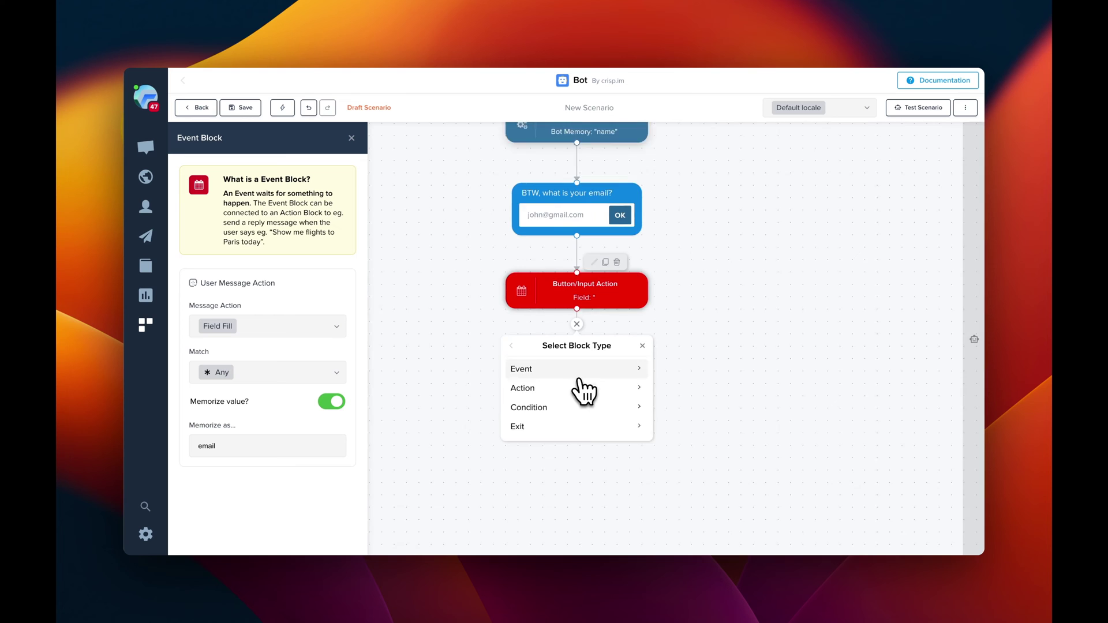
click(571, 312)
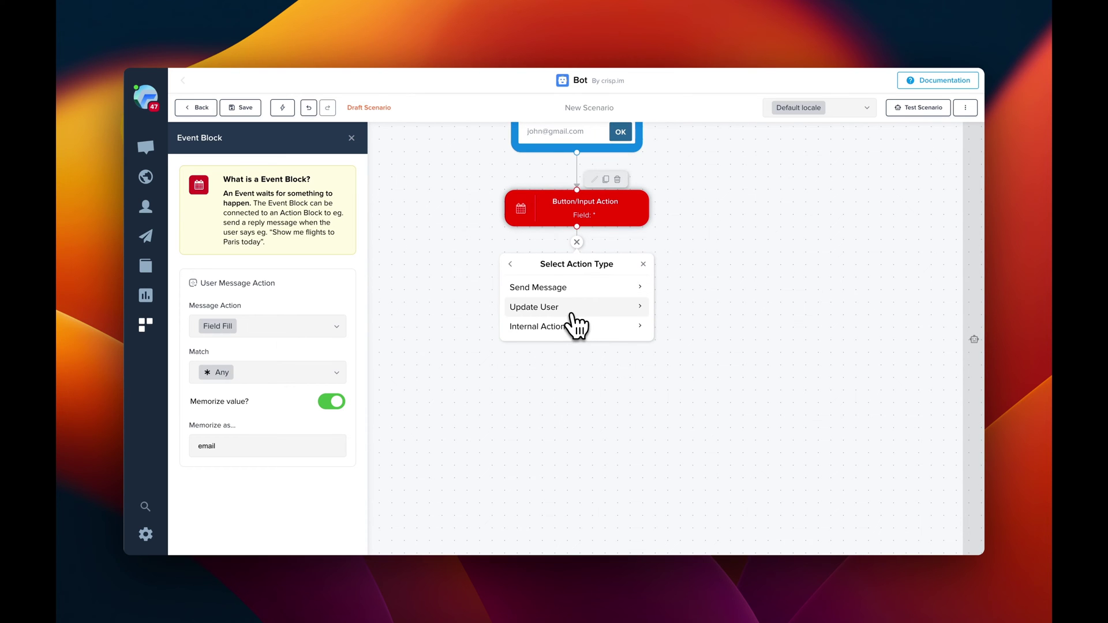
click(573, 309)
click(574, 348)
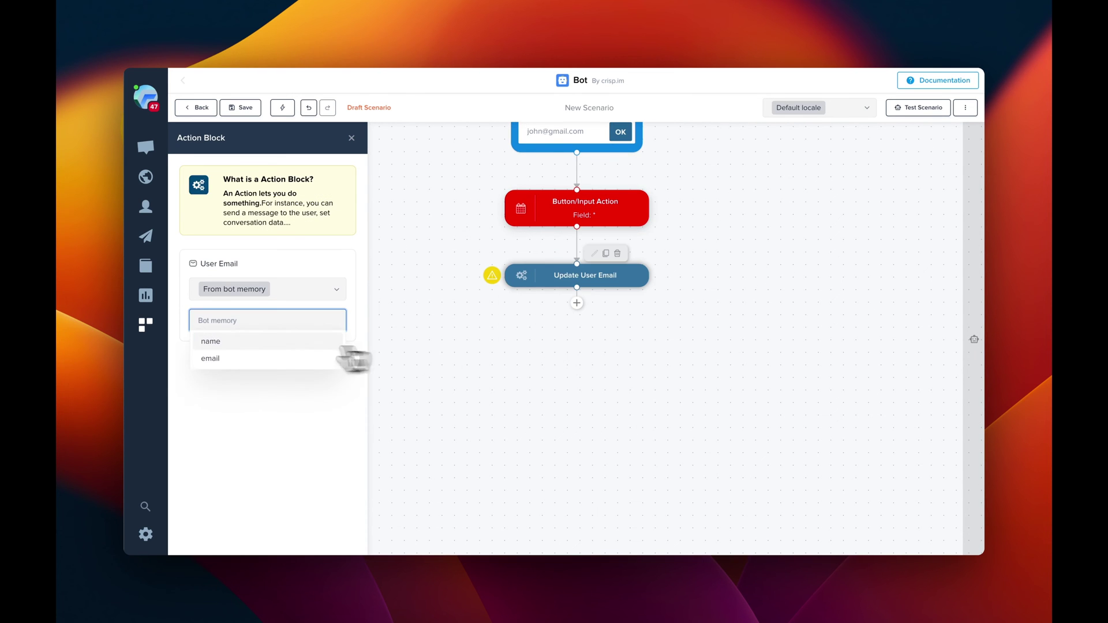
click(267, 359)
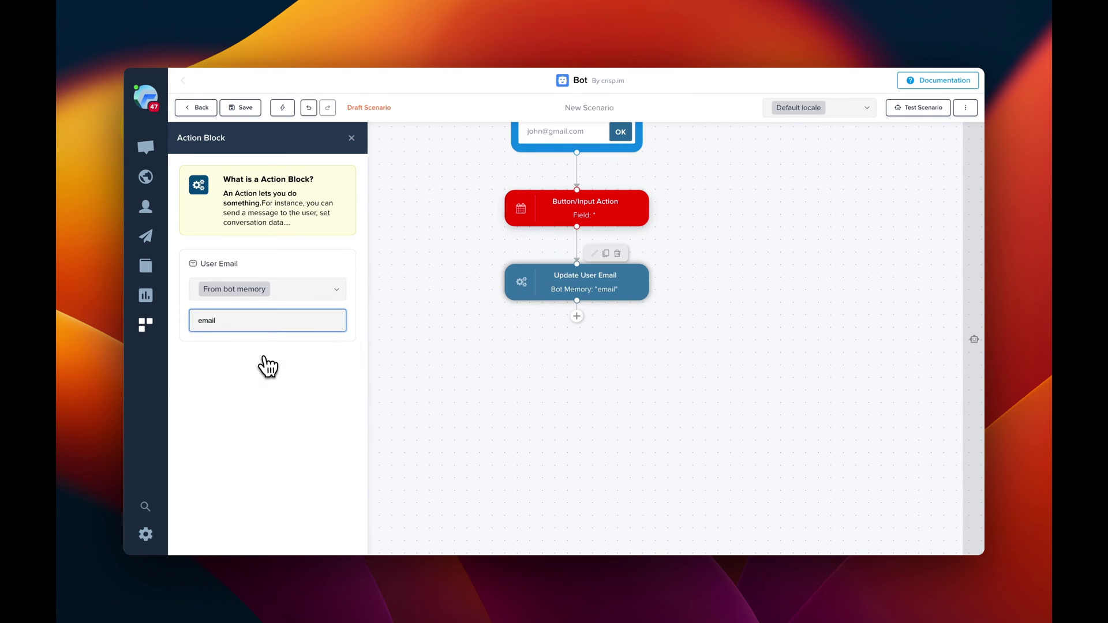
click(464, 339)
Add a Submit Event block after Update User Email that pushes the event 'webinar'.
scroll(463, 339, down, 5)
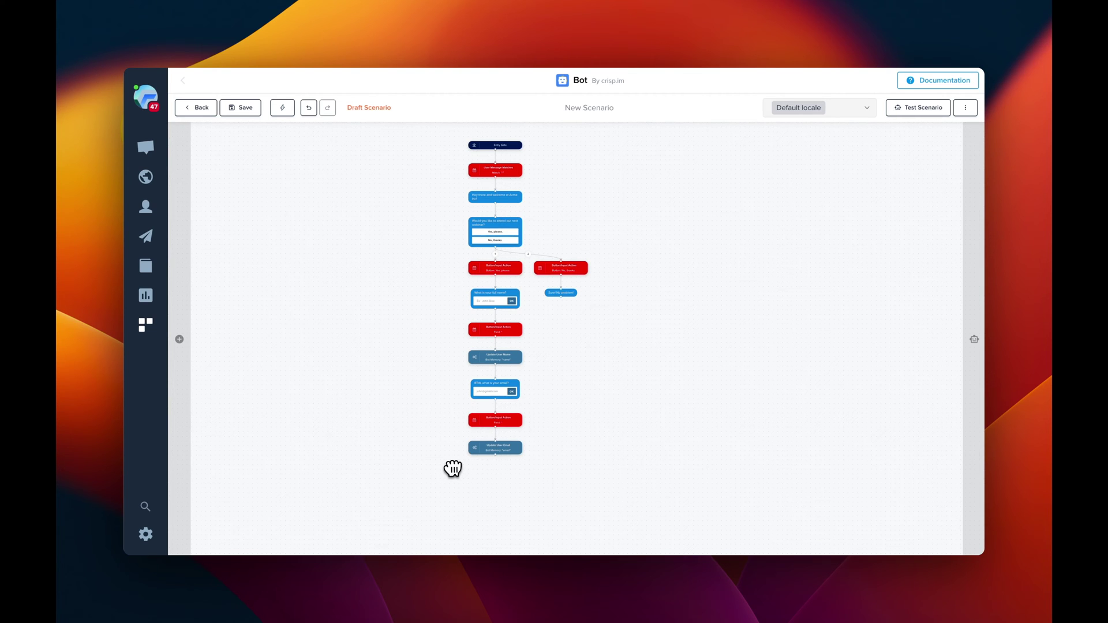
drag(453, 468, 433, 425)
scroll(437, 422, up, 3)
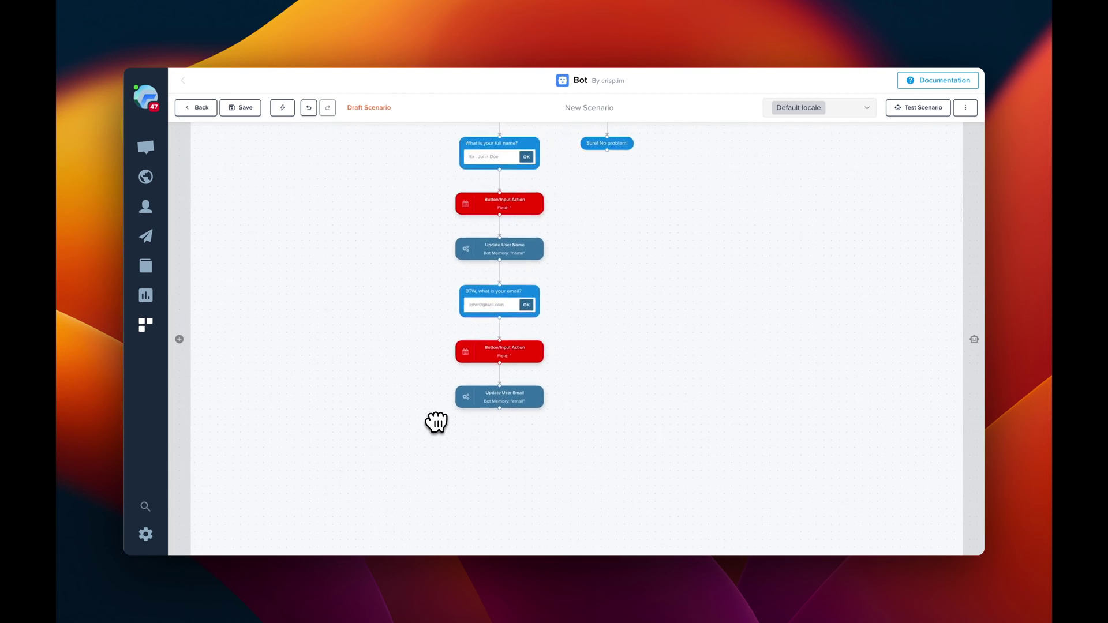
scroll(437, 423, up, 2)
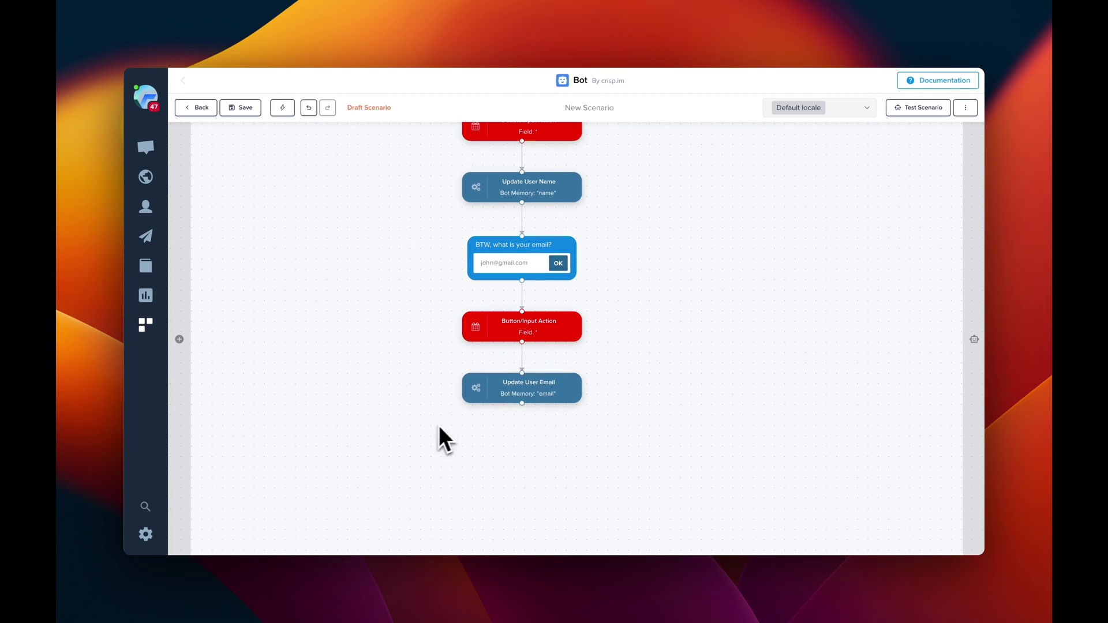
click(521, 404)
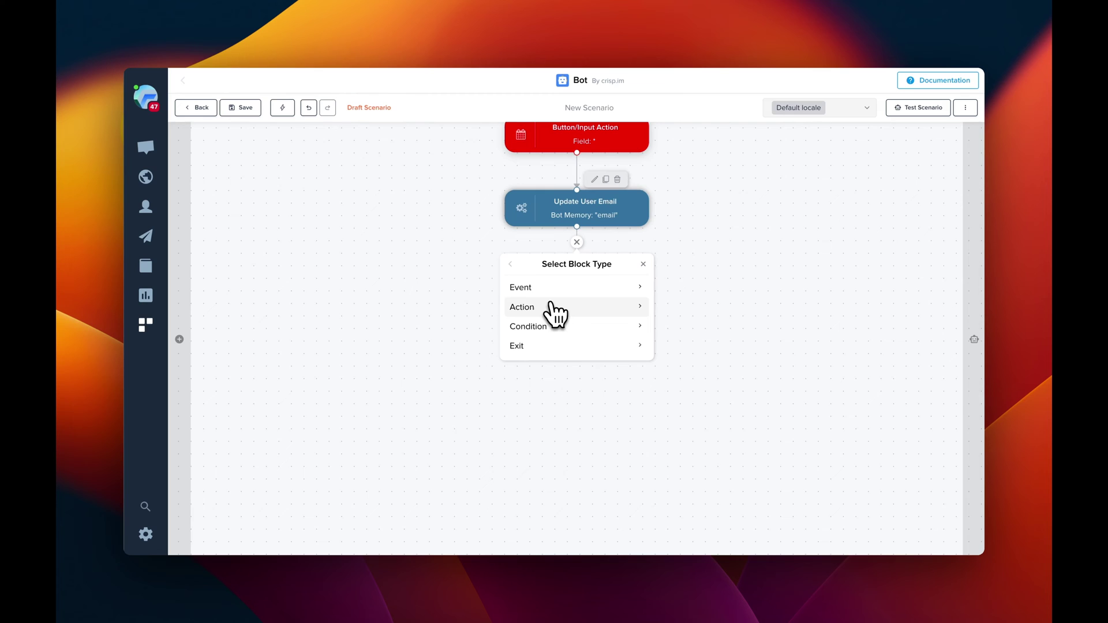
click(554, 313)
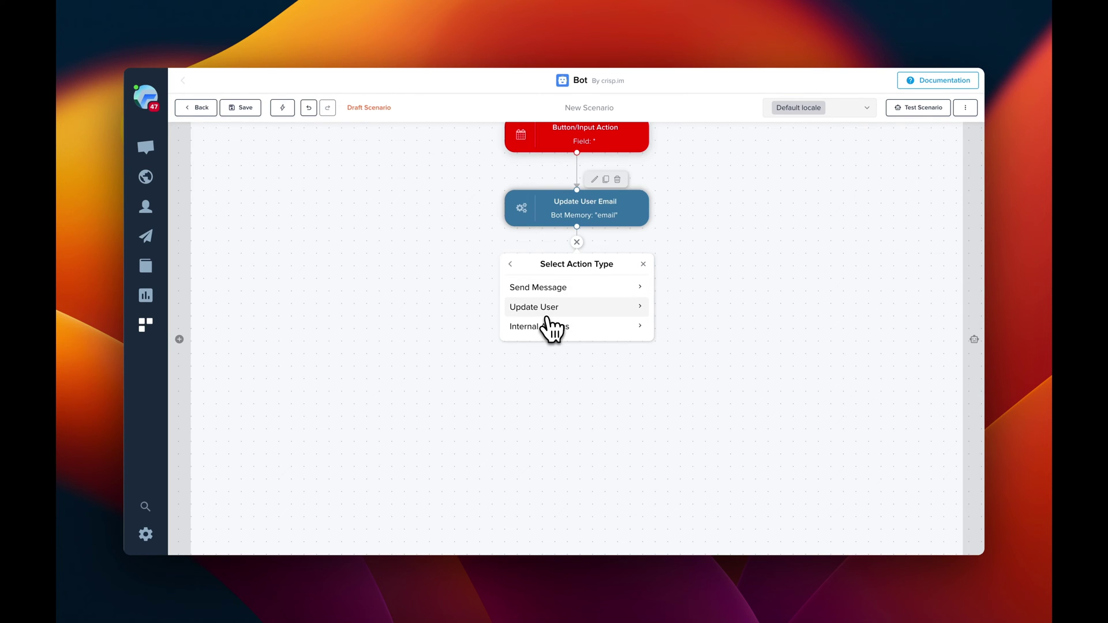
click(548, 309)
text(eve)
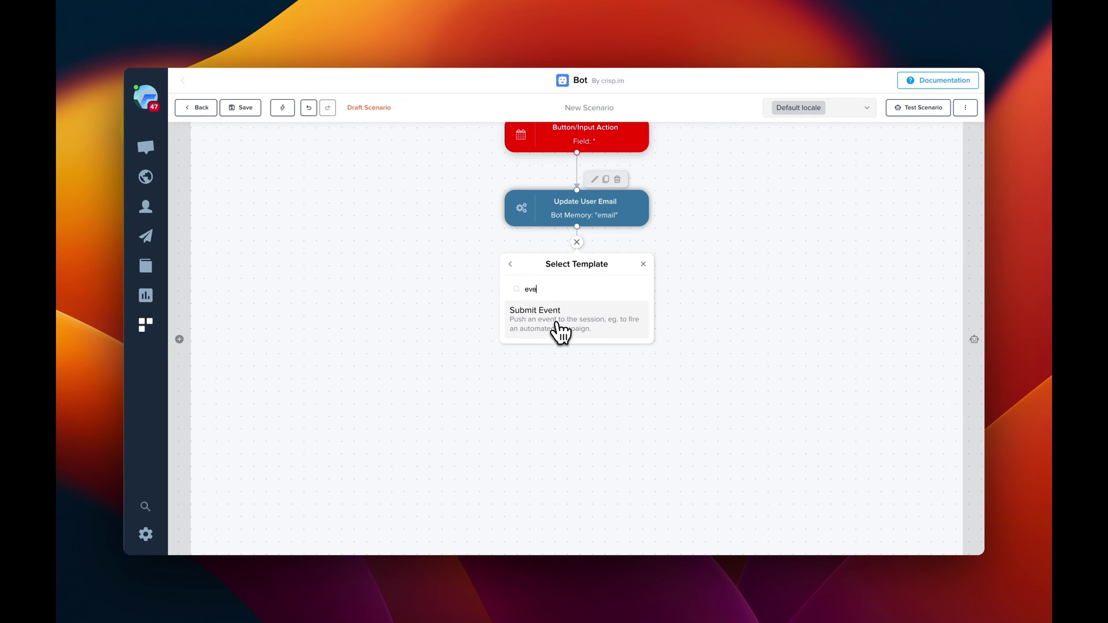
click(559, 333)
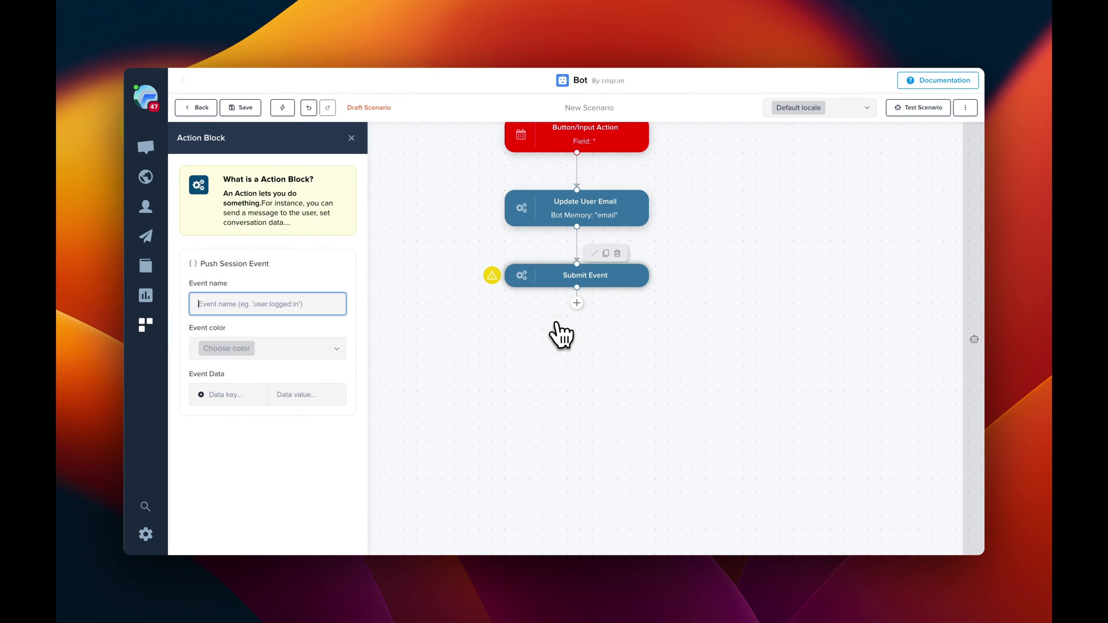
text(webinar)
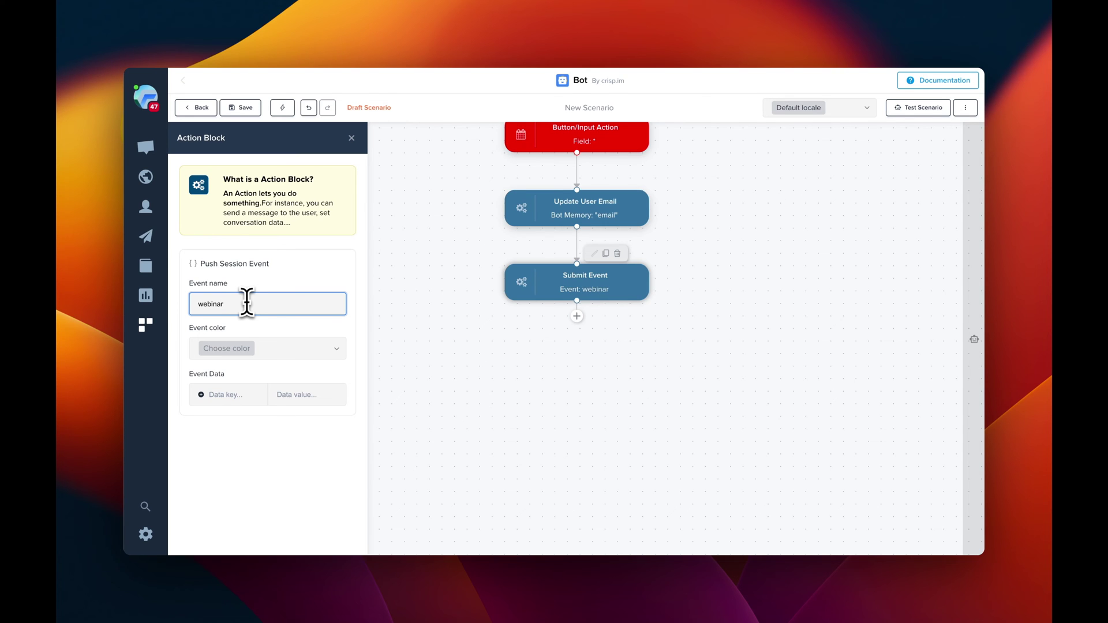
click(500, 327)
Save the bot scenario.
scroll(501, 327, down, 5)
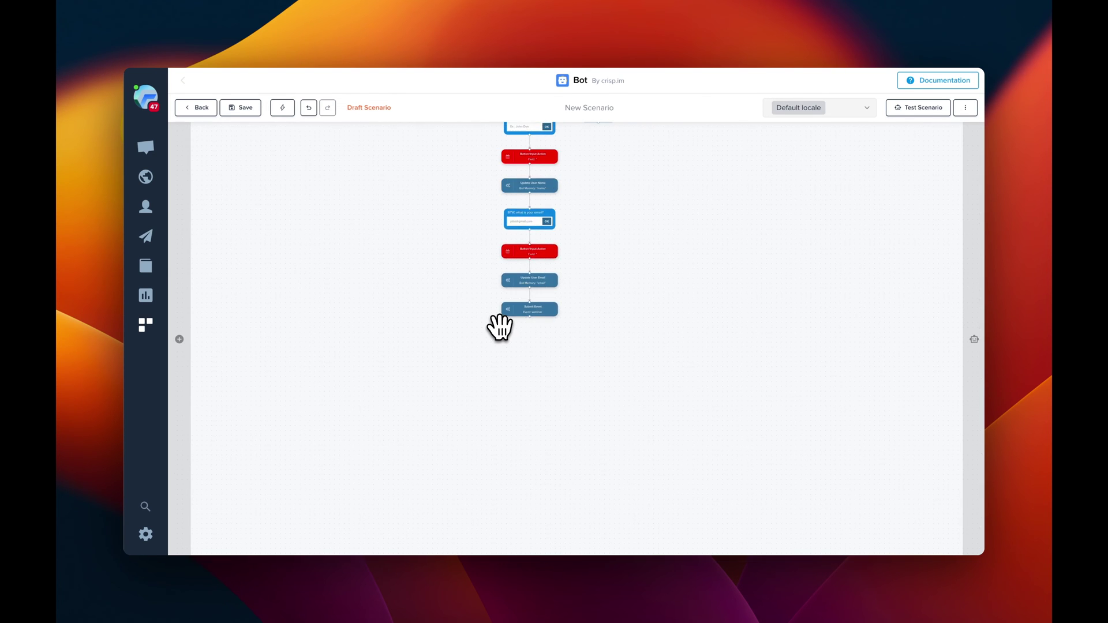
click(240, 108)
click(242, 108)
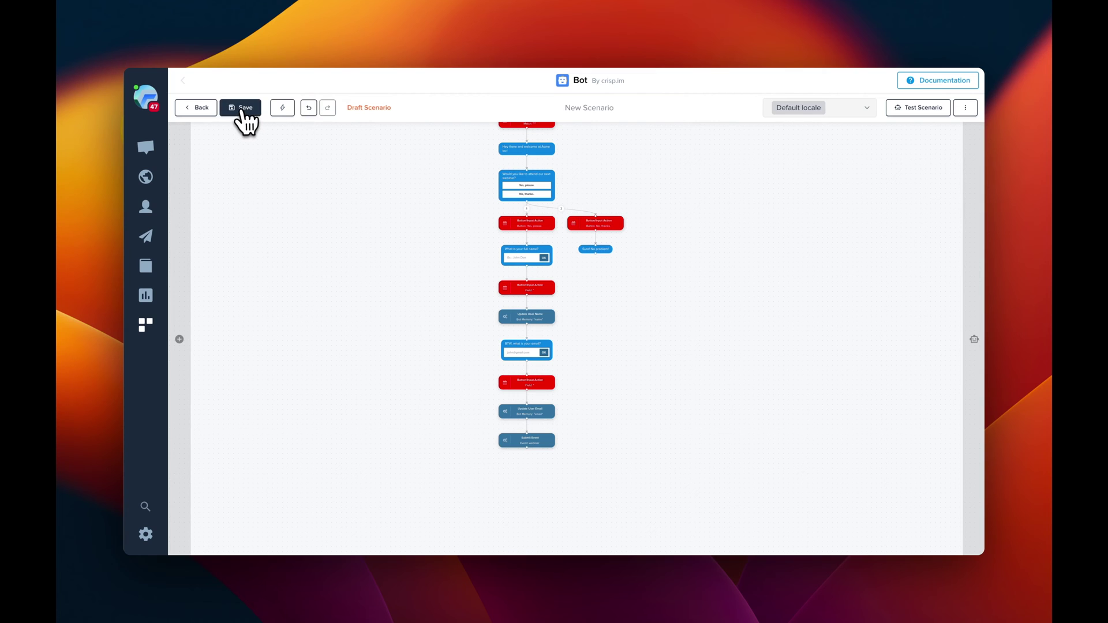
Rename the scenario from New Scenario to 'Webinar'.
click(582, 110)
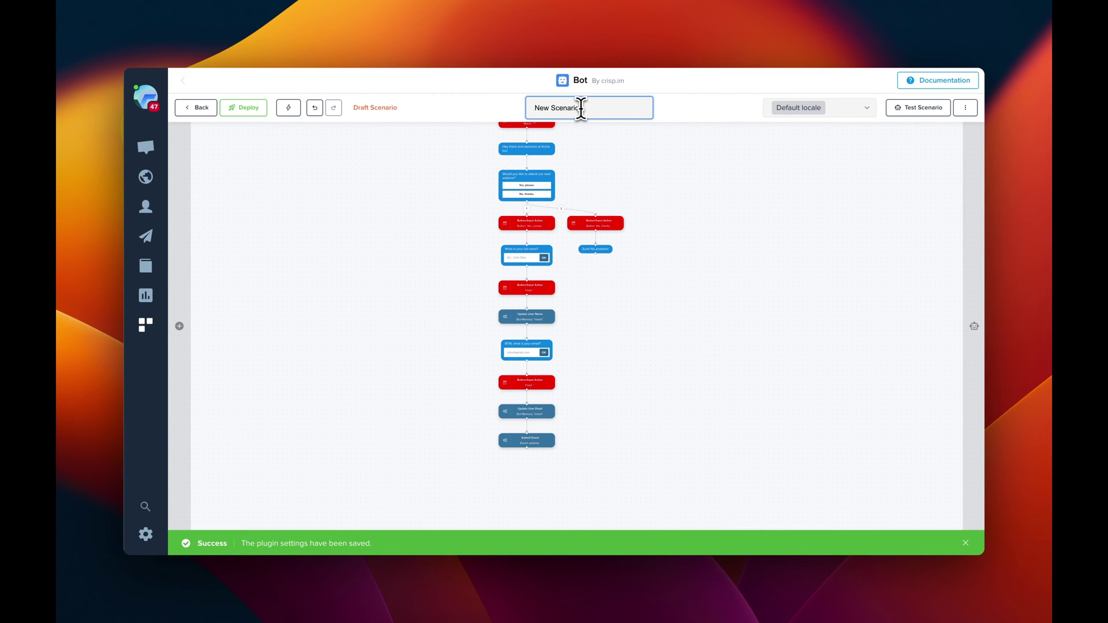
key(super+a)
text(W)
key(Return)
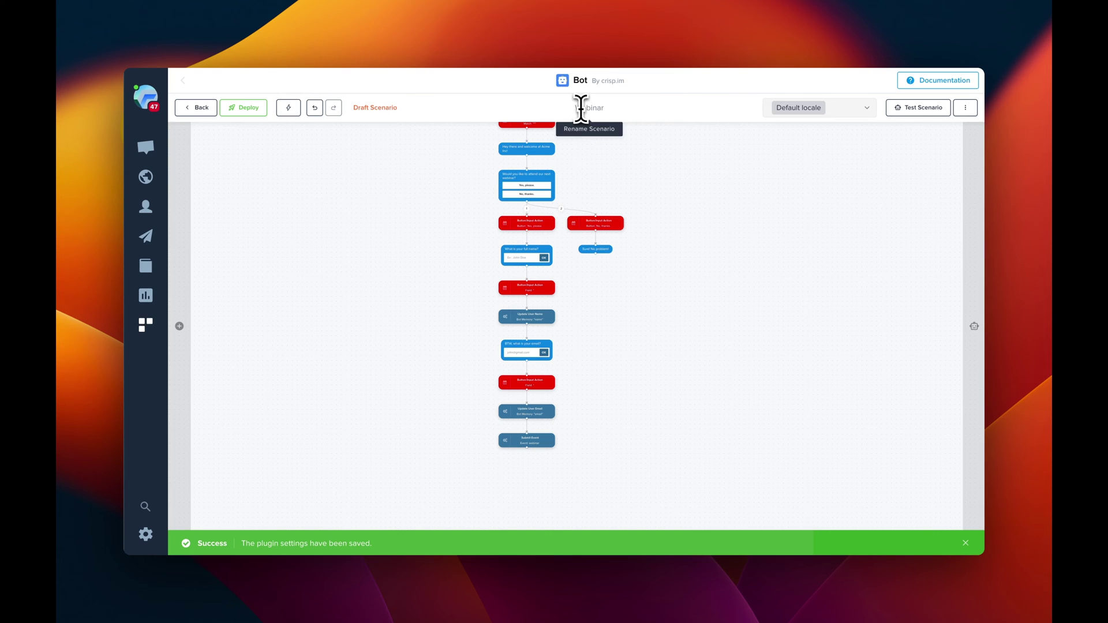
drag(417, 311, 392, 352)
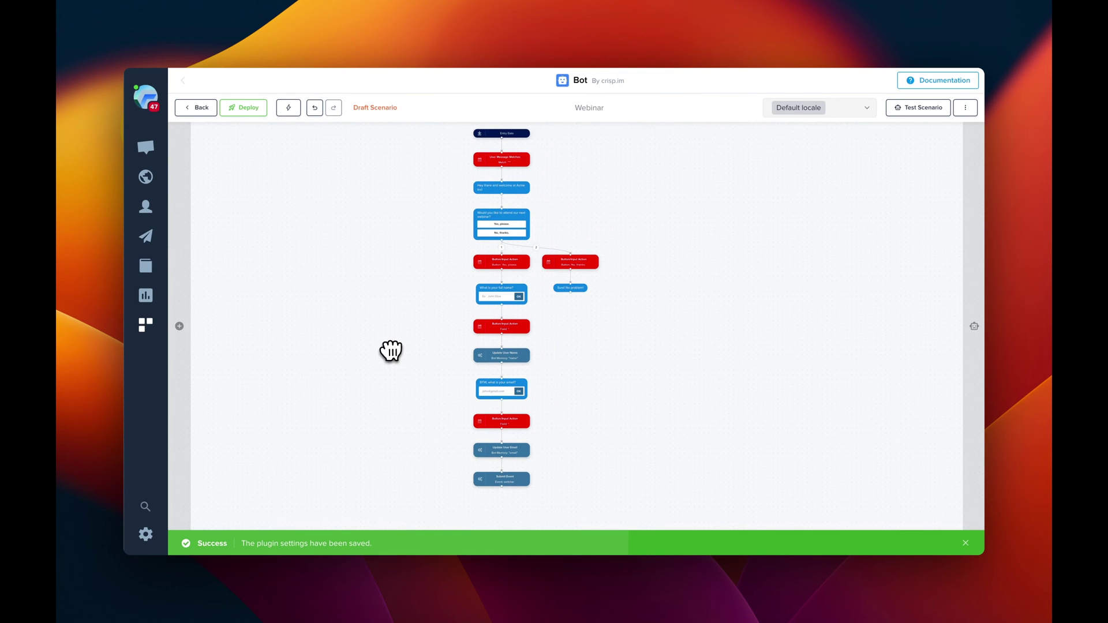
Start a Webinar scenario test chat, greet the bot with 'Hello :)' and accept the webinar invitation.
click(924, 110)
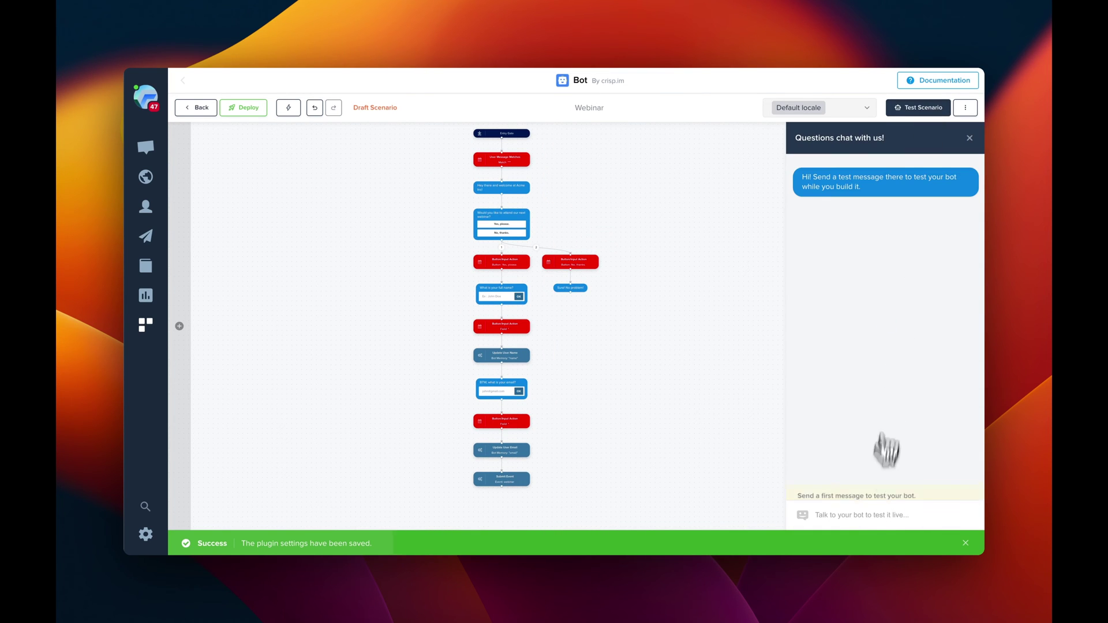
click(829, 517)
text(Hello :))
key(Return)
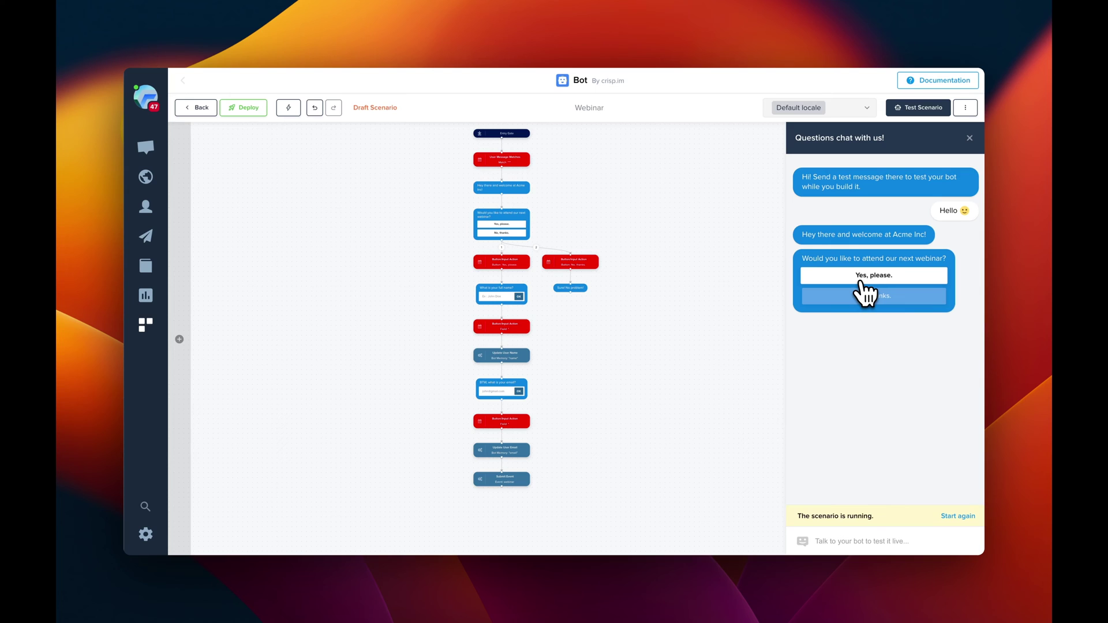
click(859, 281)
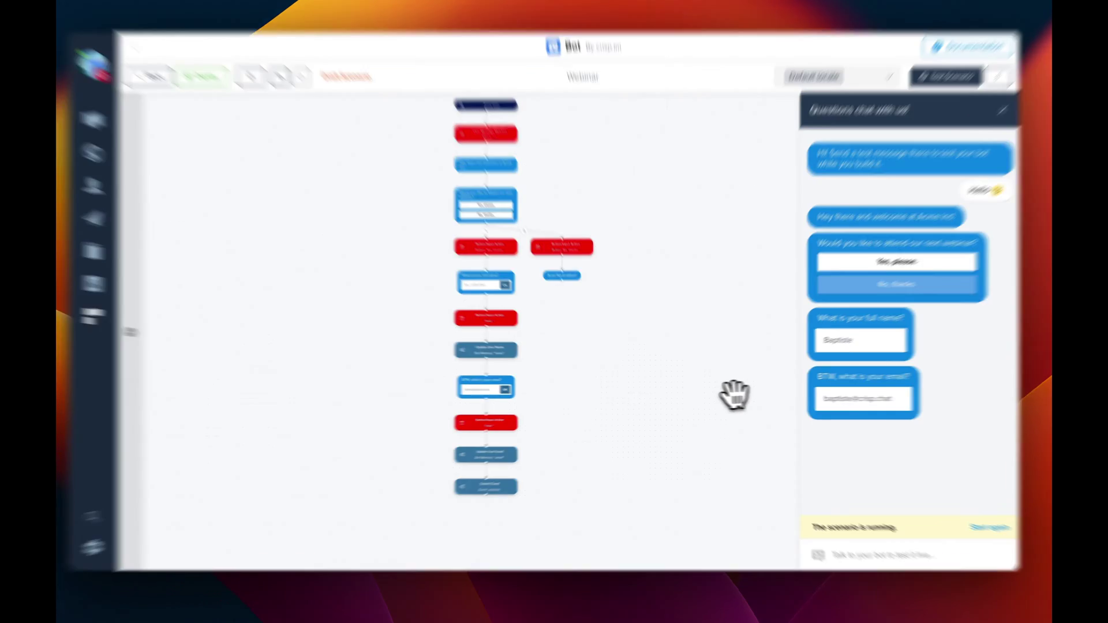
Add a plain text message action after the webinar Submit Event and begin typing its thank-you reply.
scroll(704, 364, down, 5)
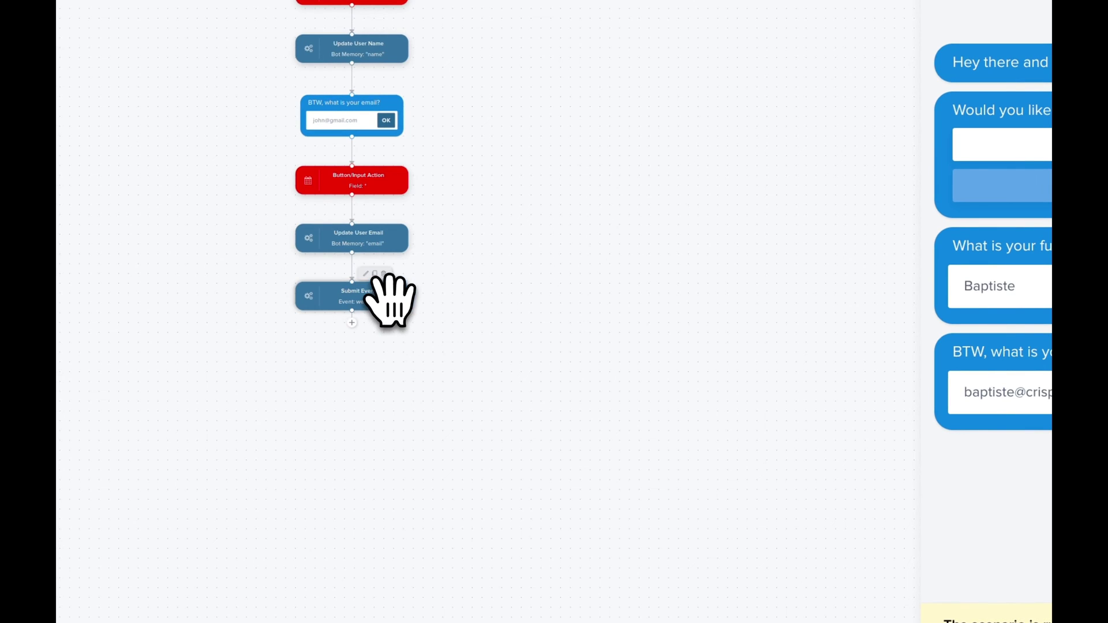
click(354, 324)
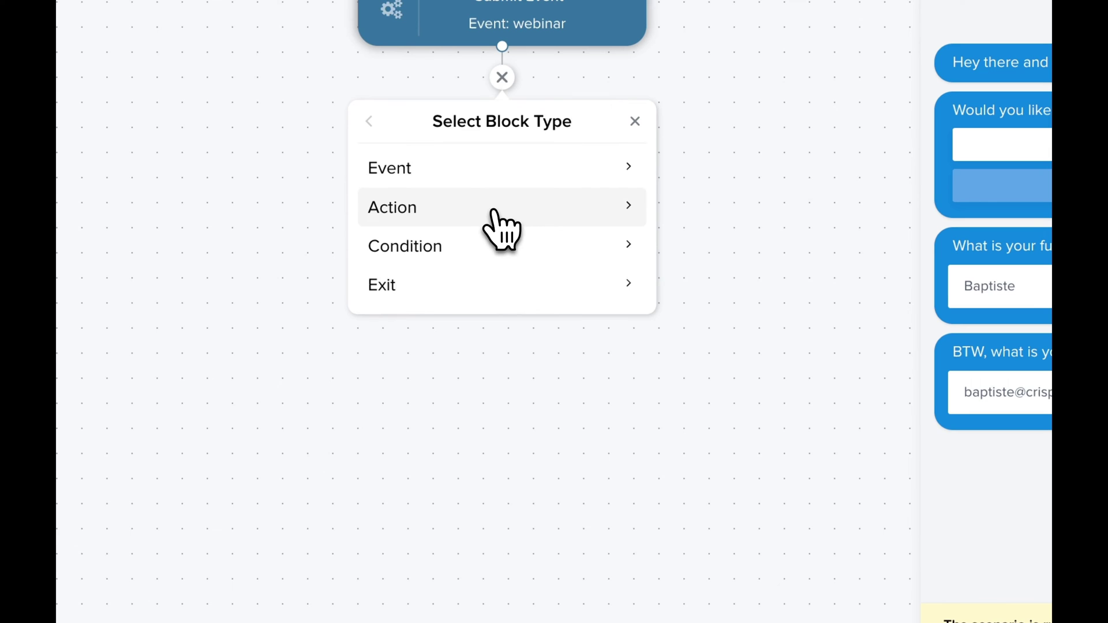
click(495, 211)
click(465, 168)
click(454, 220)
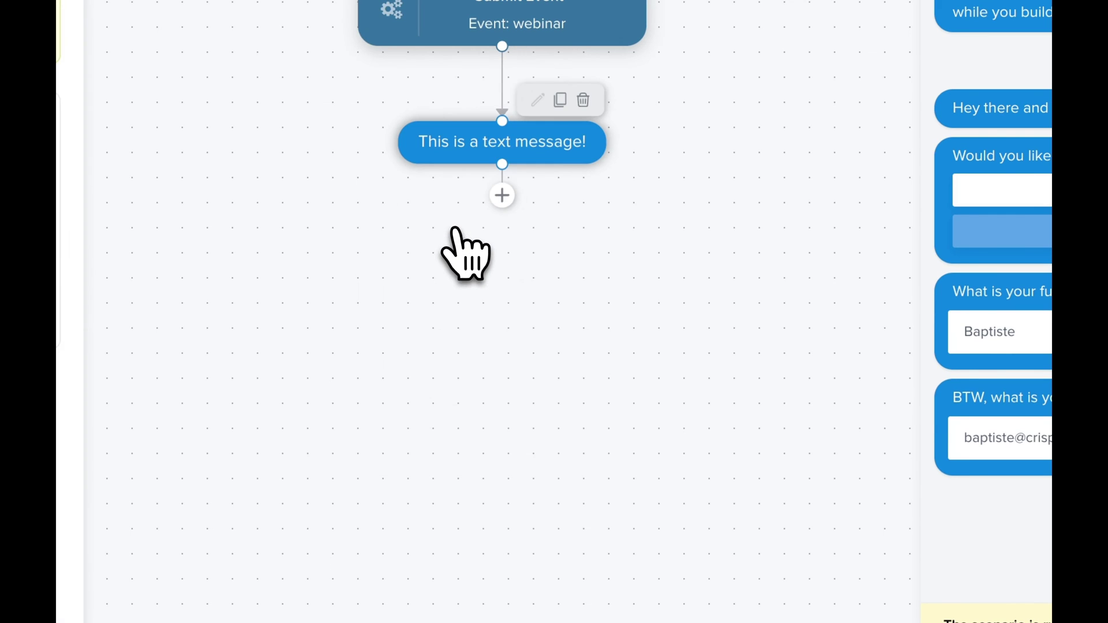
triple_click(332, 330)
text(Sure)
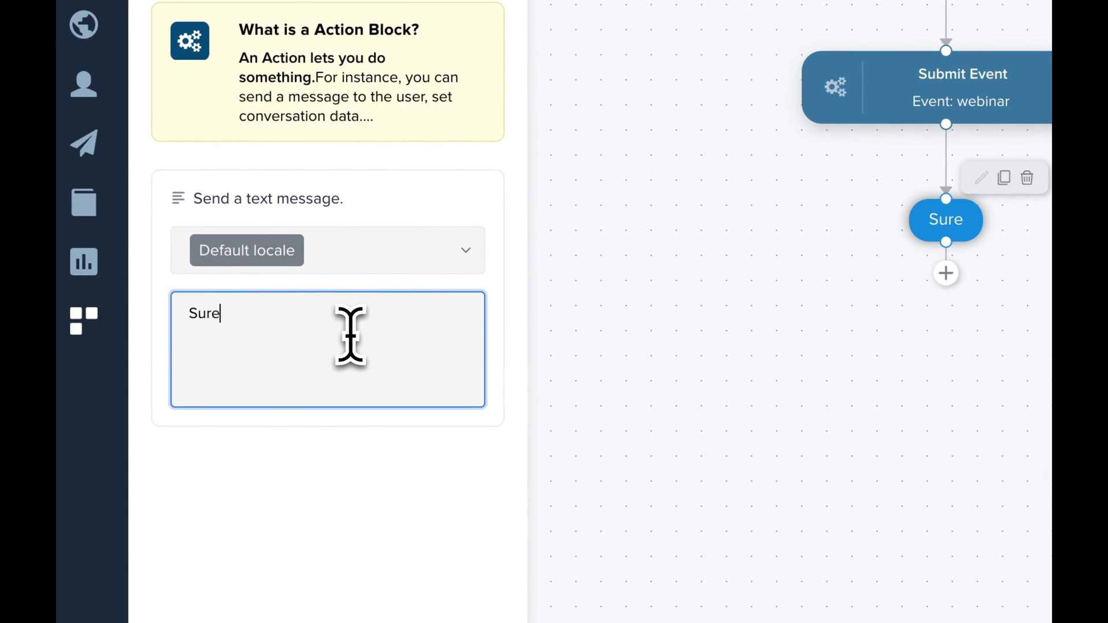
text(Thanks!)
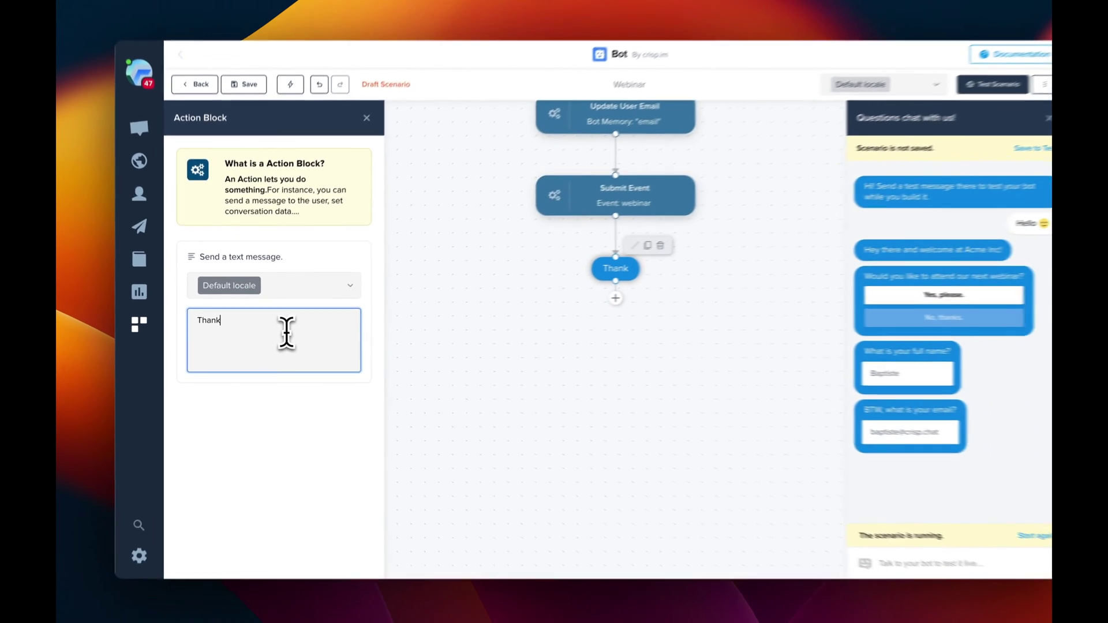
text( YOu)
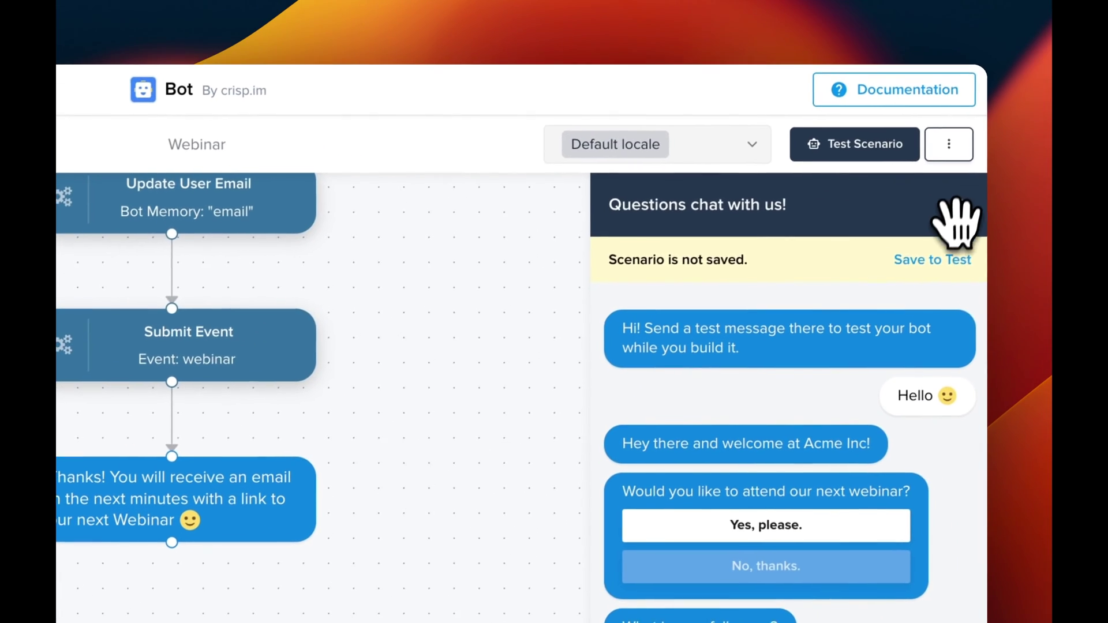
Close the test chat and create a new automated campaign named 'Webinar'.
click(947, 259)
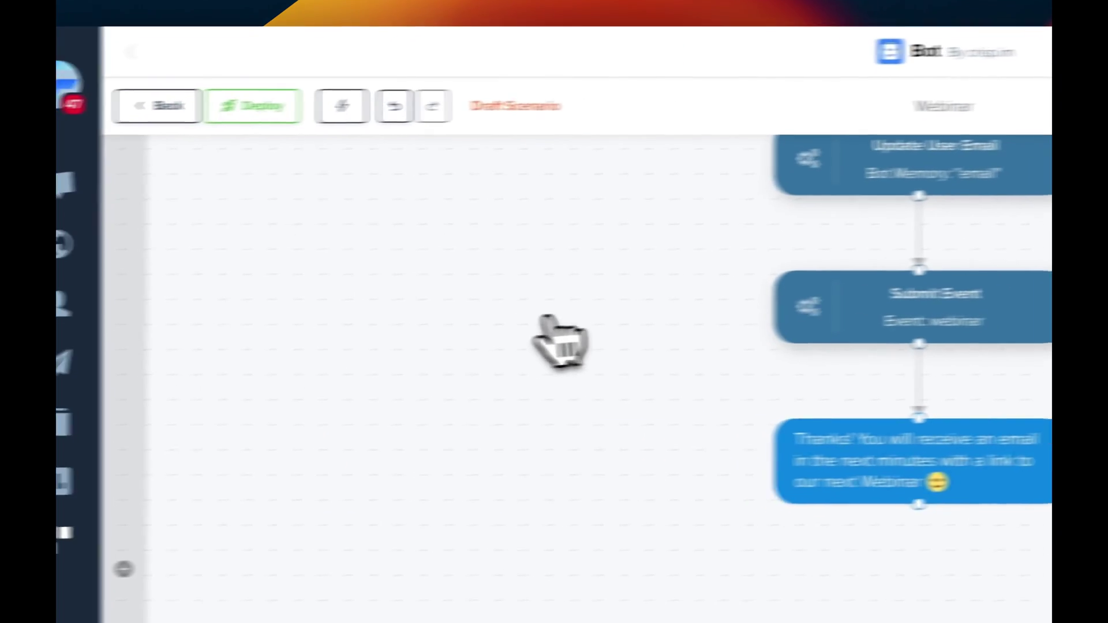
click(169, 375)
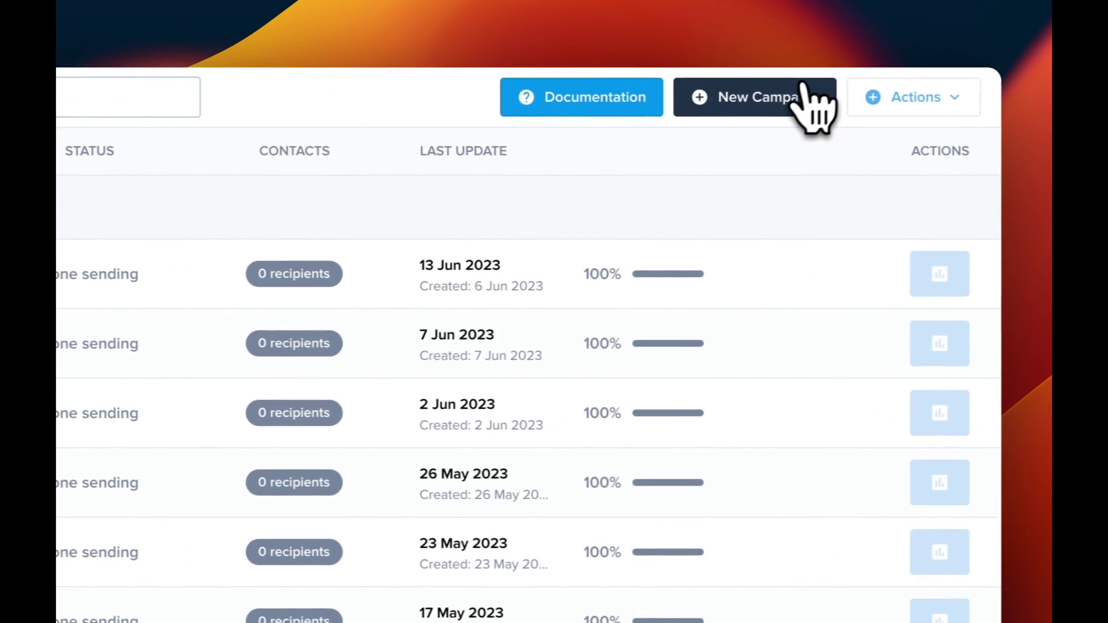
click(780, 97)
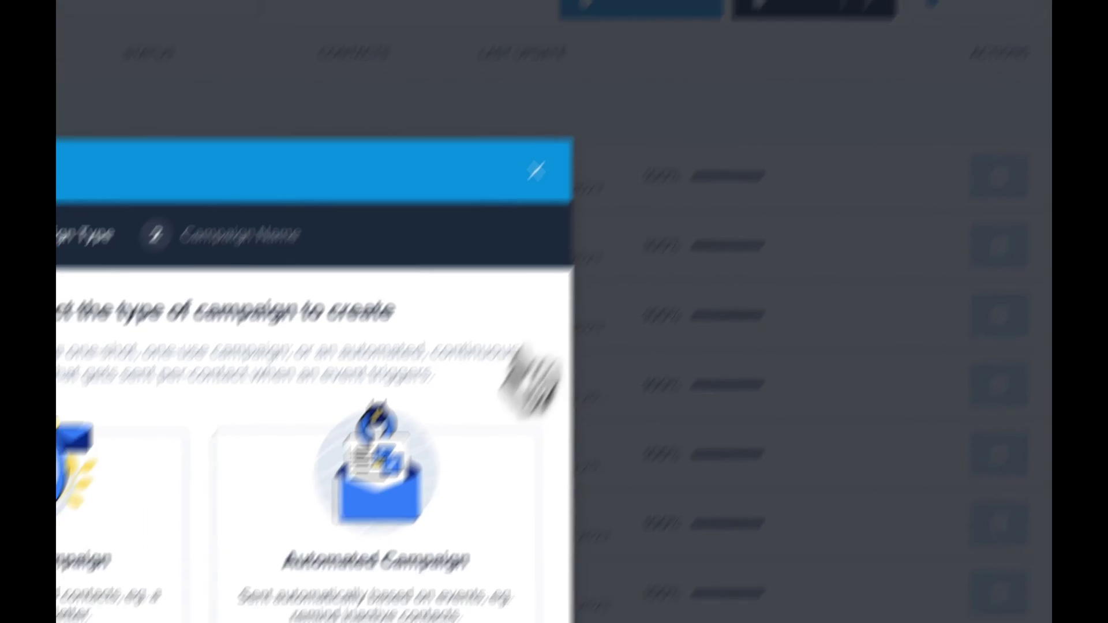
click(374, 609)
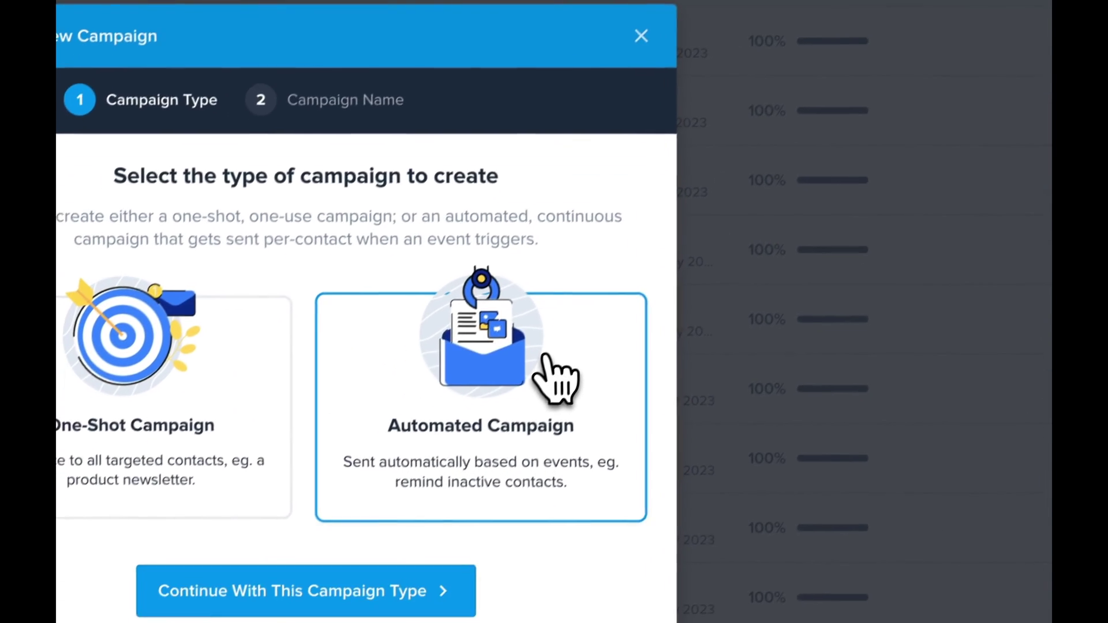
click(413, 520)
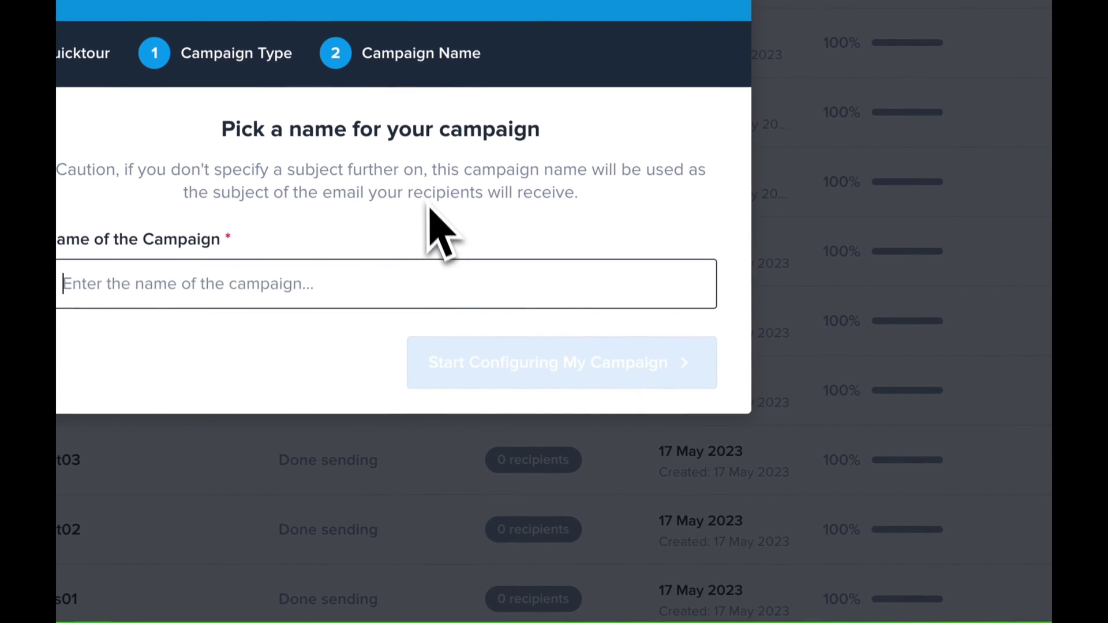
text(We)
click(584, 365)
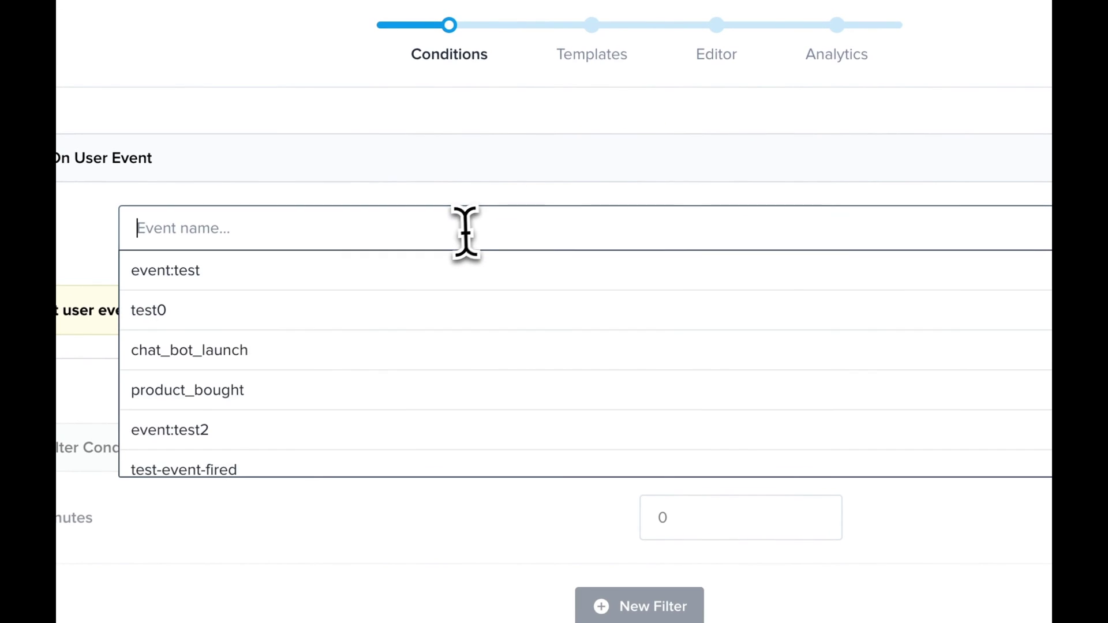
Trigger the campaign on the 'webinar' event, send after 1 minute, and save the conditions.
text(webinar)
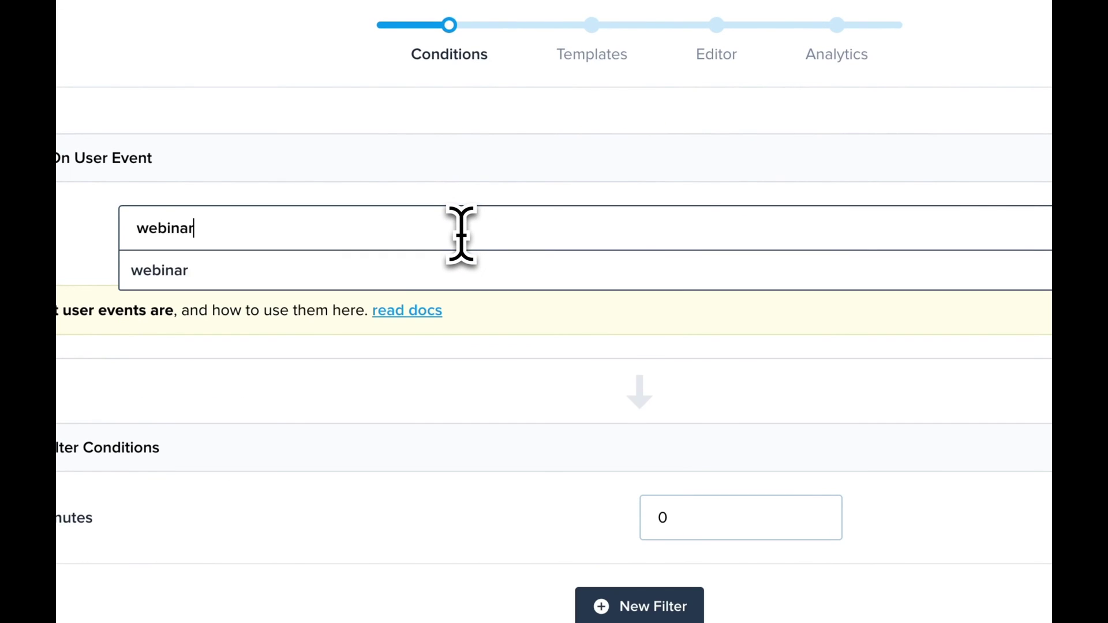
click(442, 272)
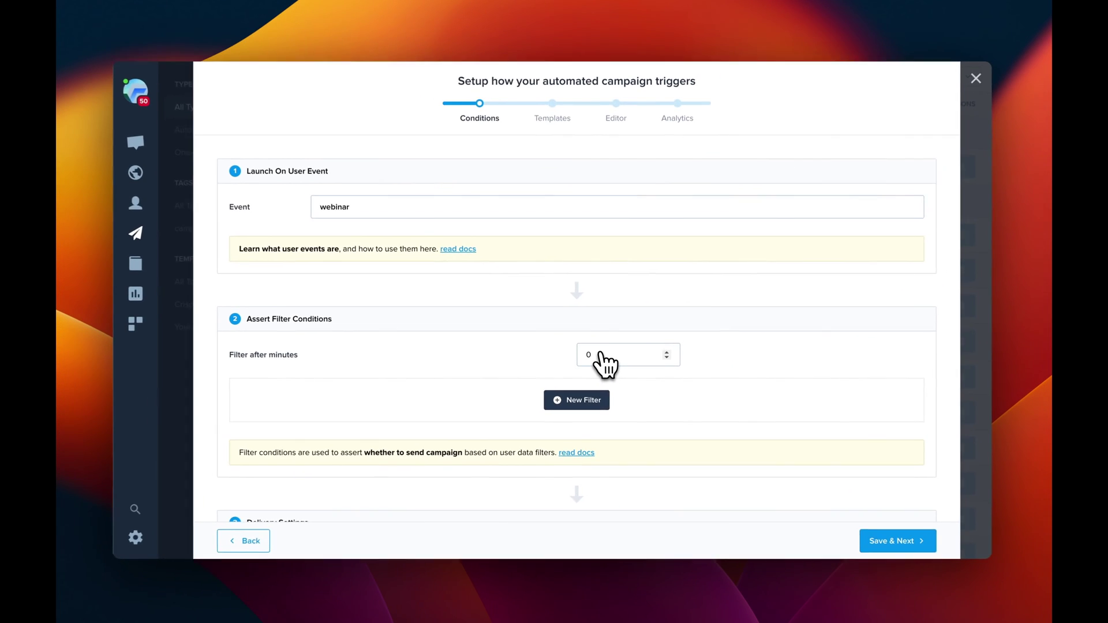
scroll(600, 355, down, 3)
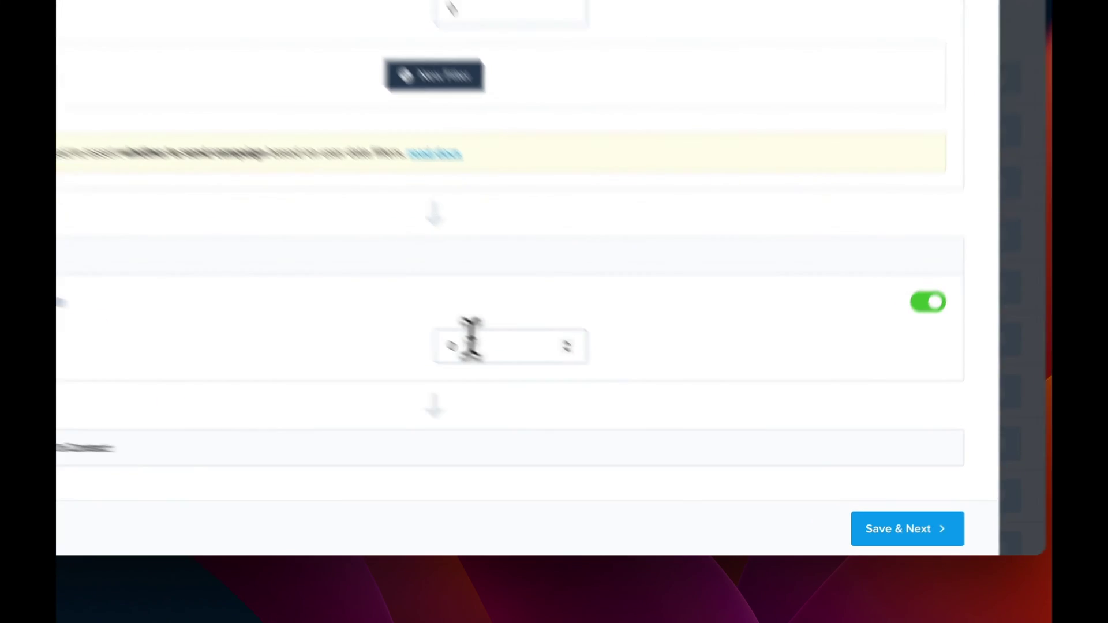
double_click(601, 416)
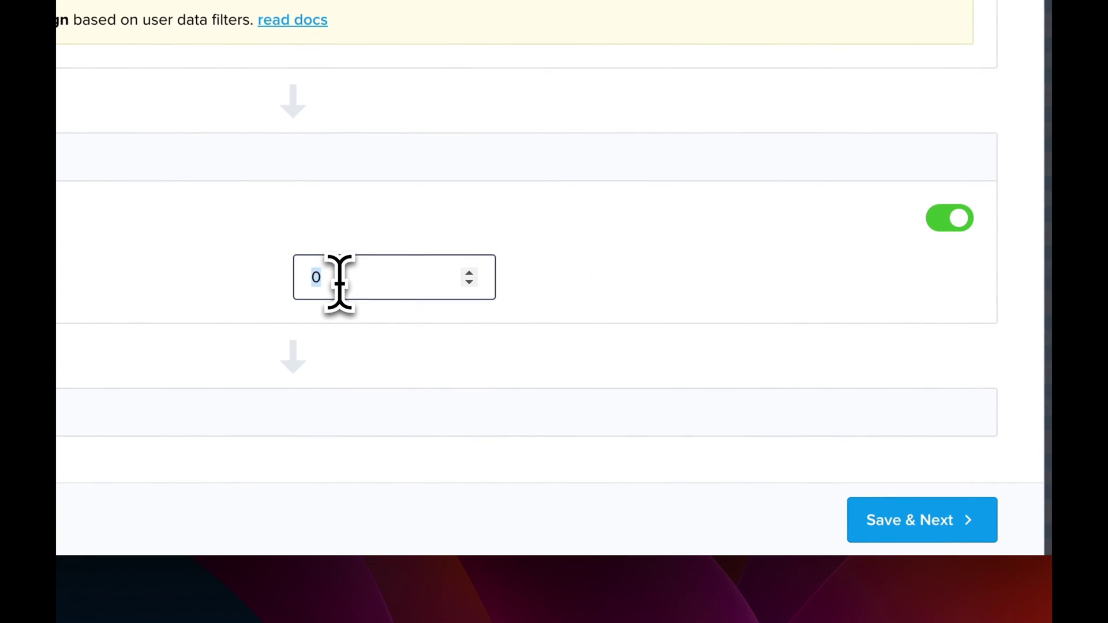
text(1)
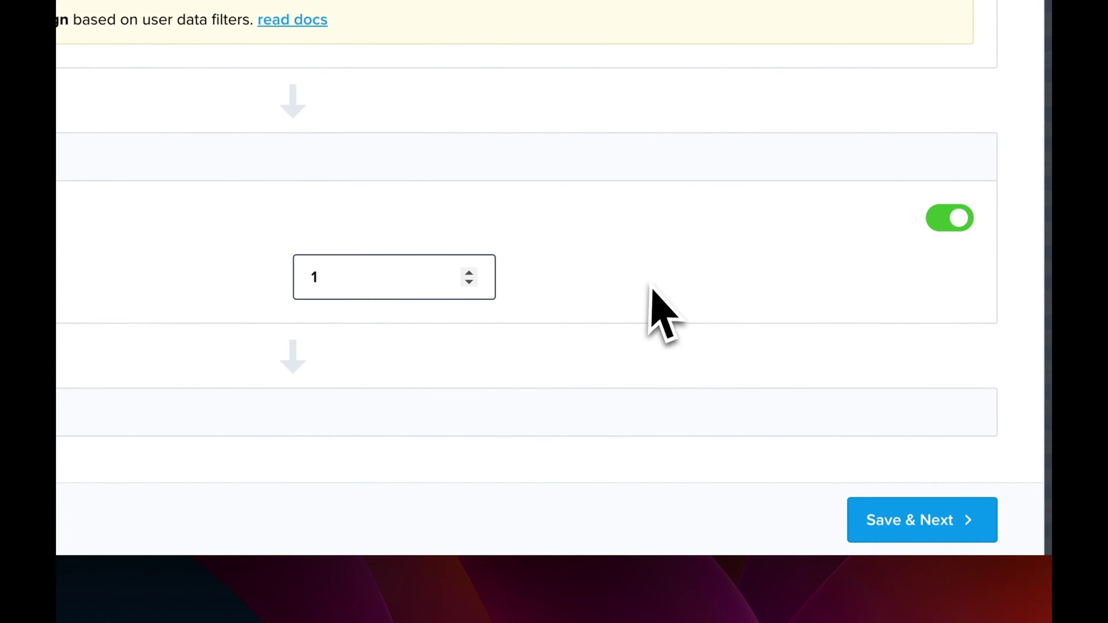
click(776, 517)
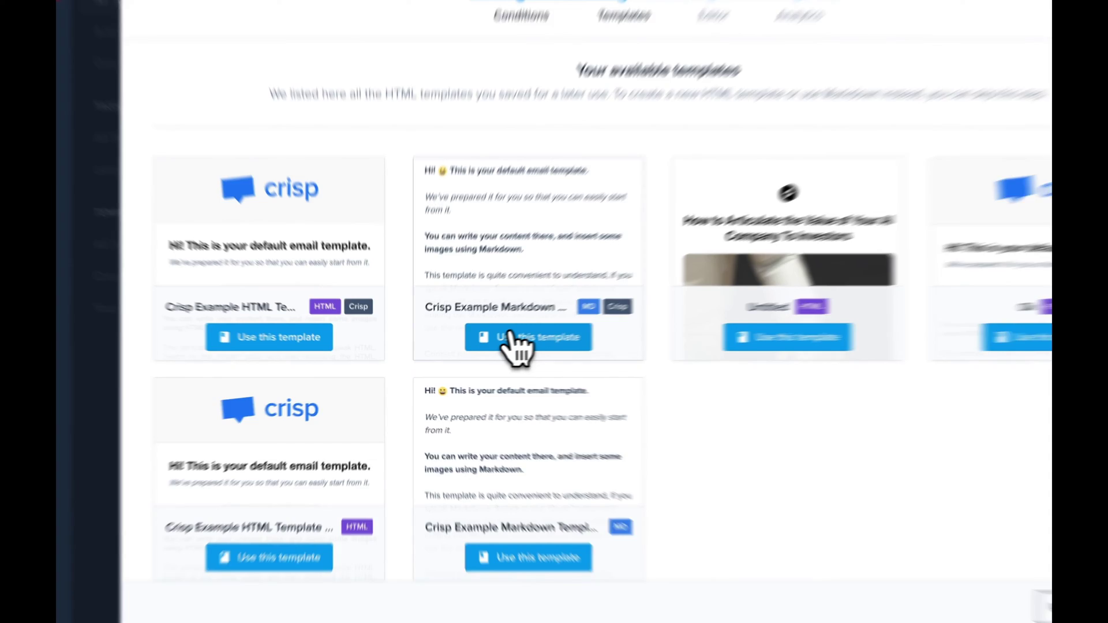
Replace the Markdown template body with 'Hey there!' and 'Here is the link to our next webinar'.
click(497, 350)
click(555, 316)
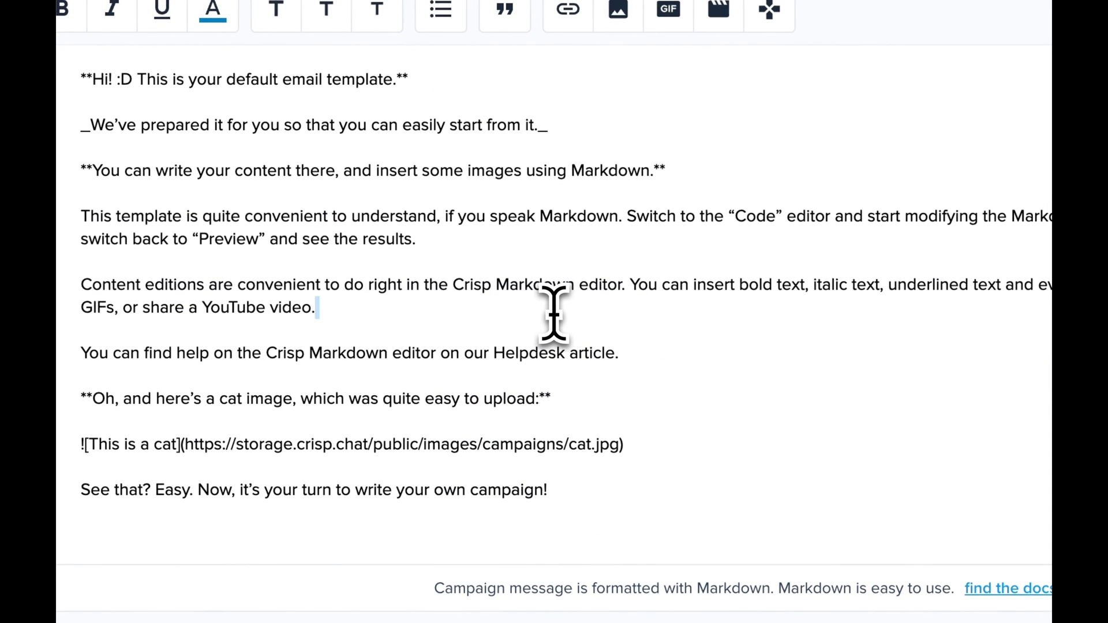
key(ctrl+a)
text(Hey there!)
key(Return)
key(Return)
text(Her)
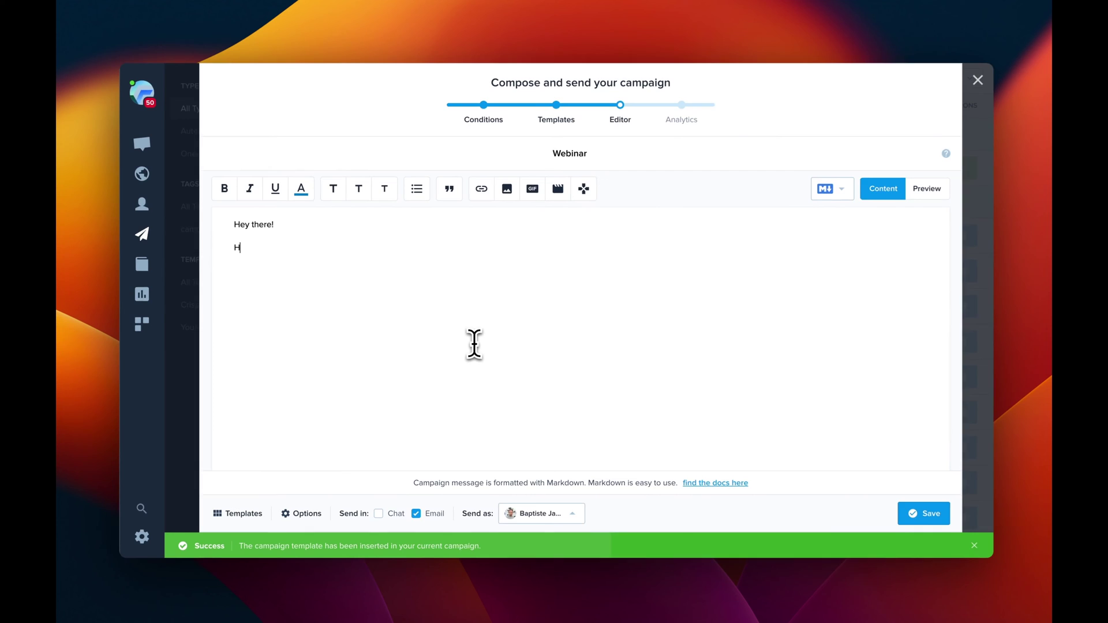
text(e is the link to our next webinar :)
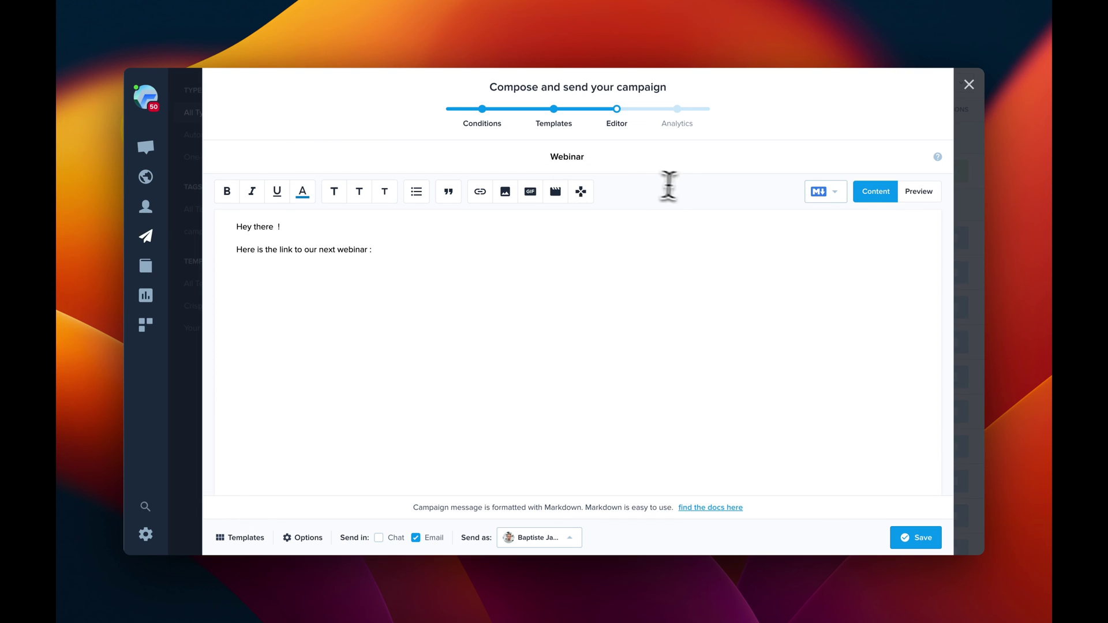
Insert the Profile first name tag after 'Hey there', then cancel an unwanted link insertion.
click(581, 192)
click(524, 273)
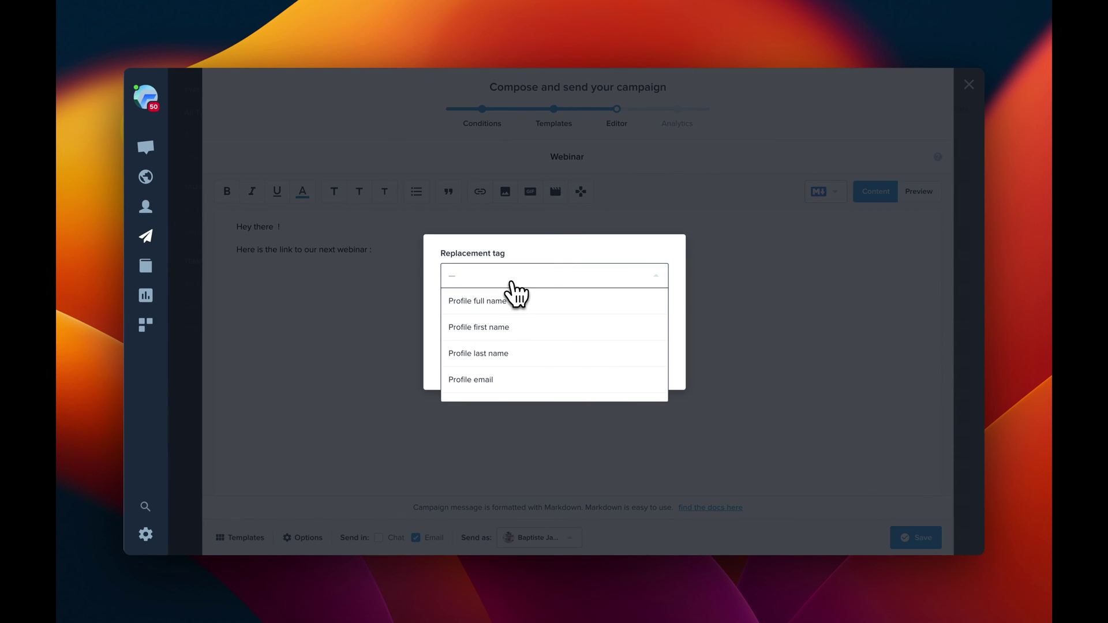
click(502, 322)
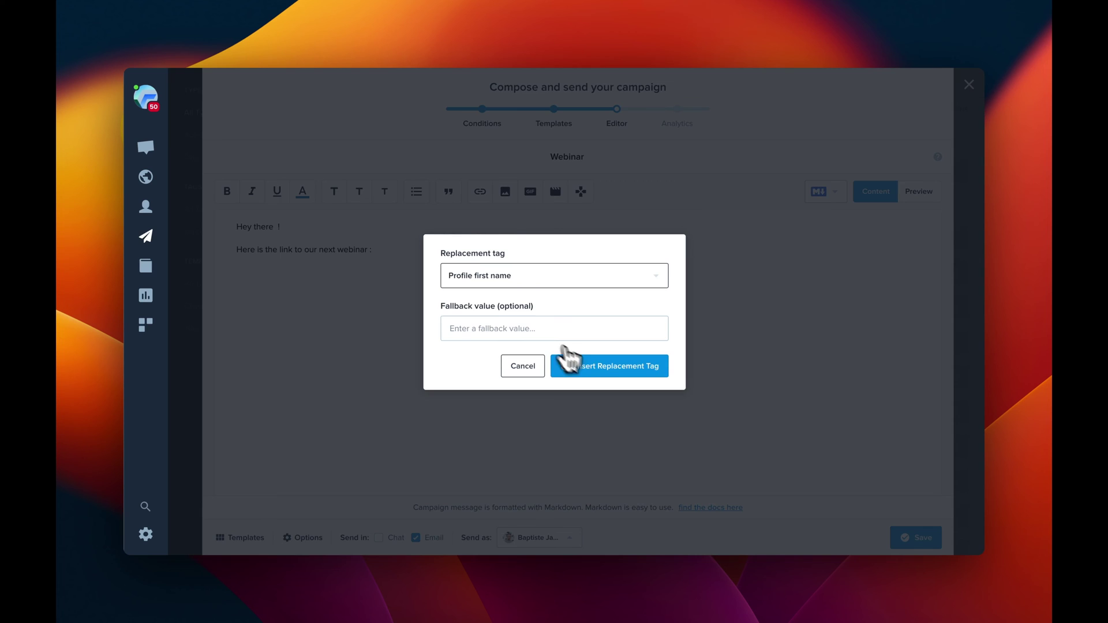
click(570, 364)
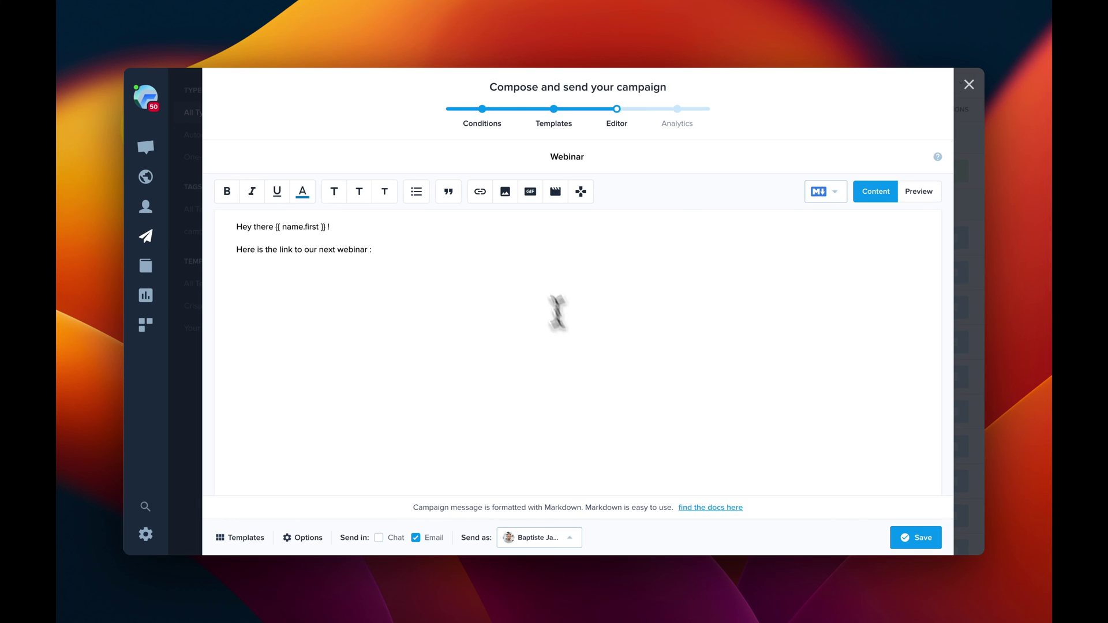
click(480, 192)
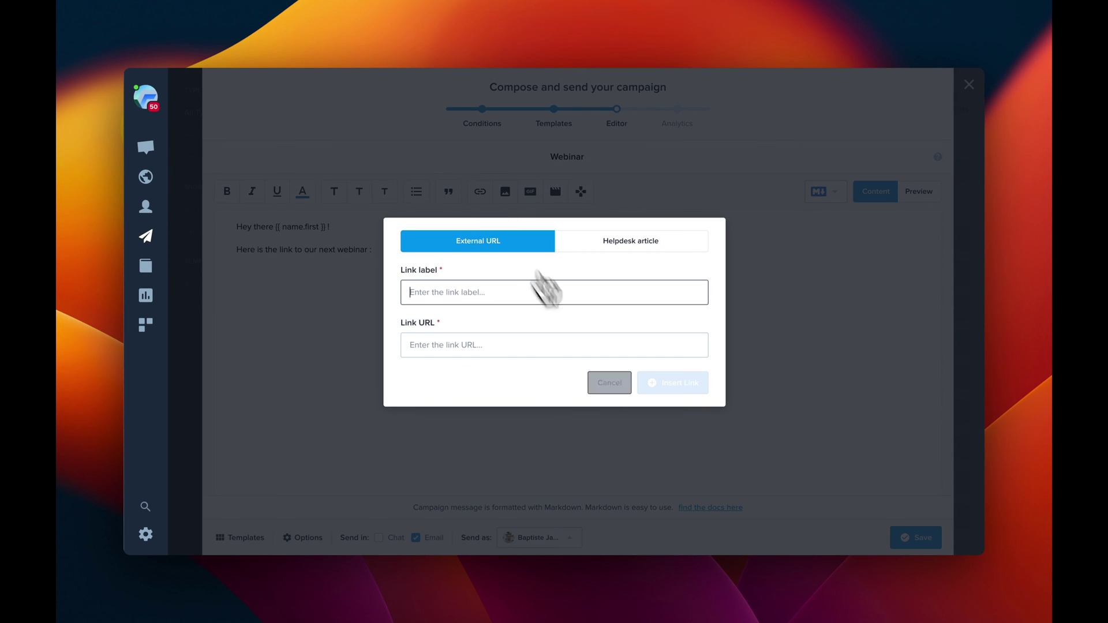
click(610, 384)
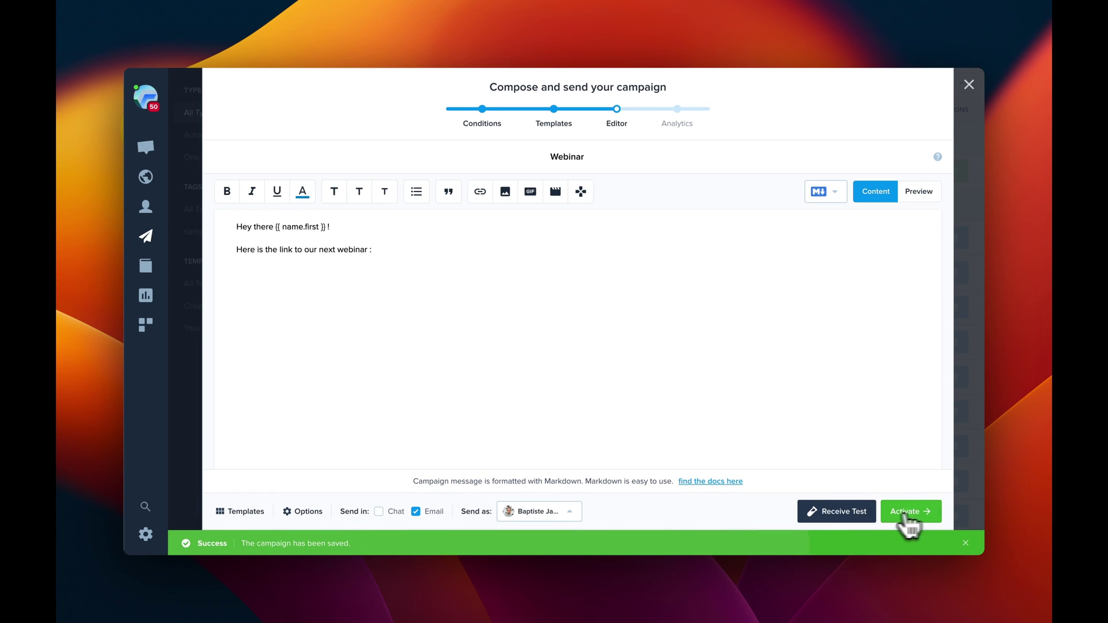
Send a test copy of the Webinar email and activate the campaign.
click(842, 514)
click(909, 514)
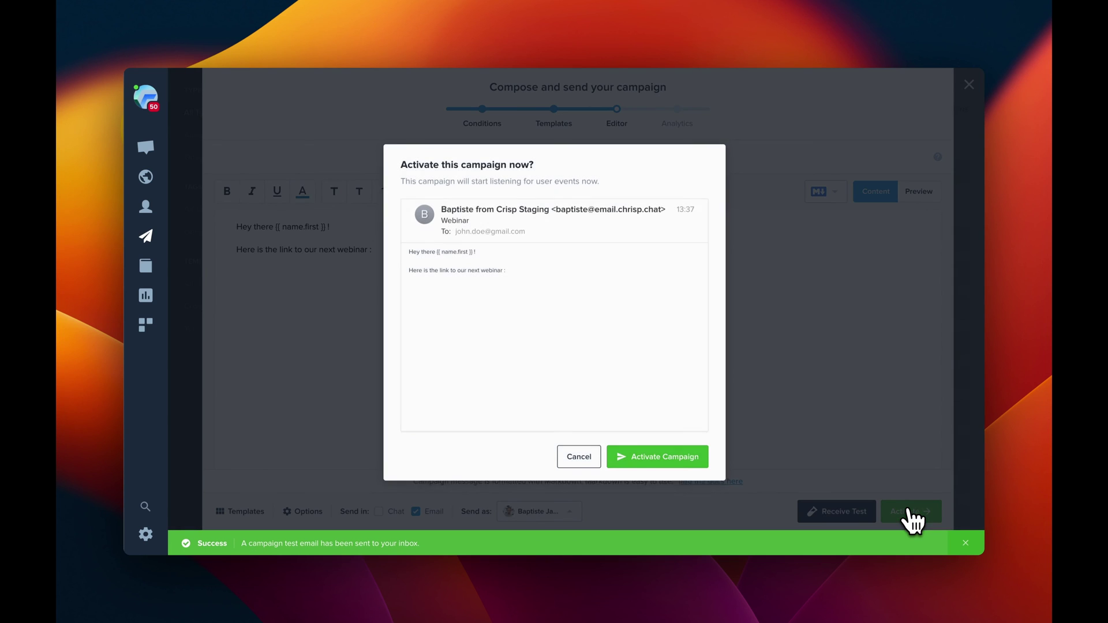
click(695, 464)
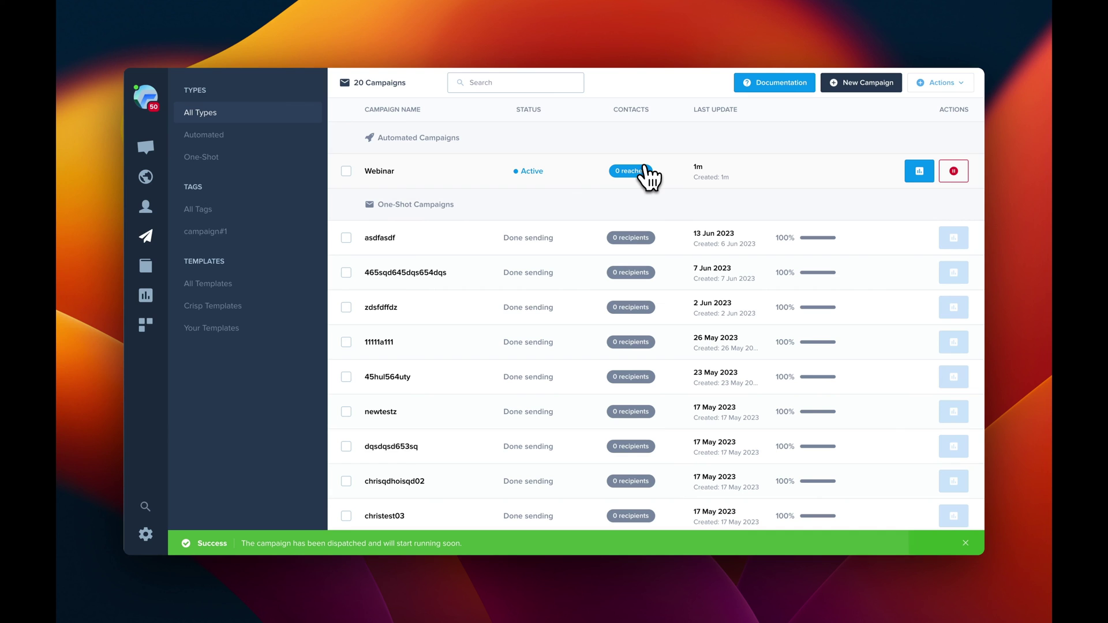
Check the Webinar campaign's statistics, then deactivate it from the campaign list.
click(917, 175)
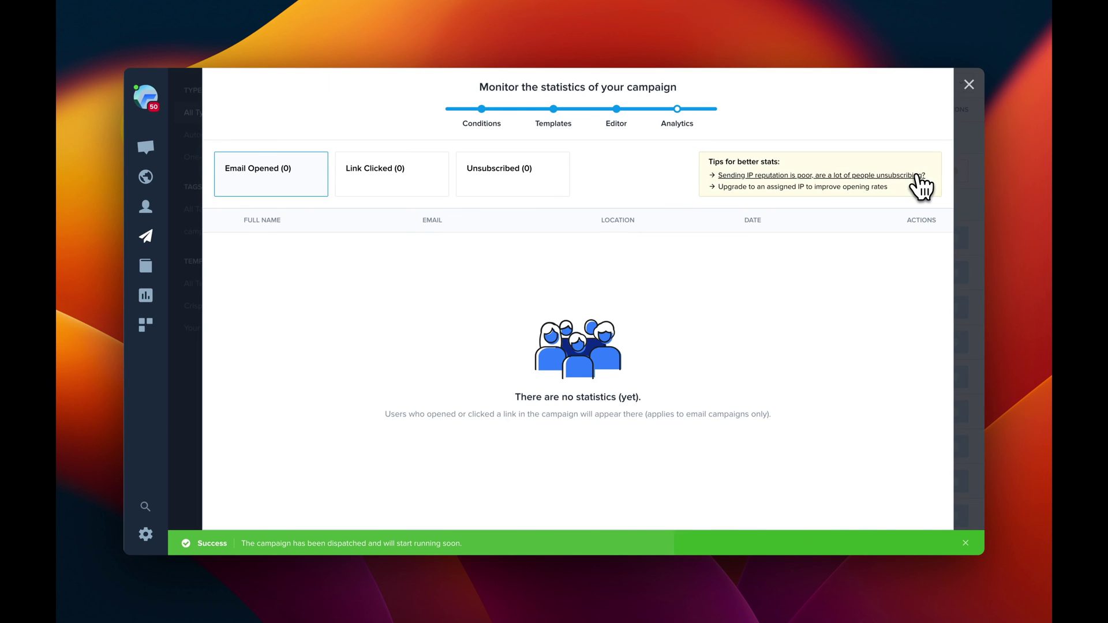
click(962, 162)
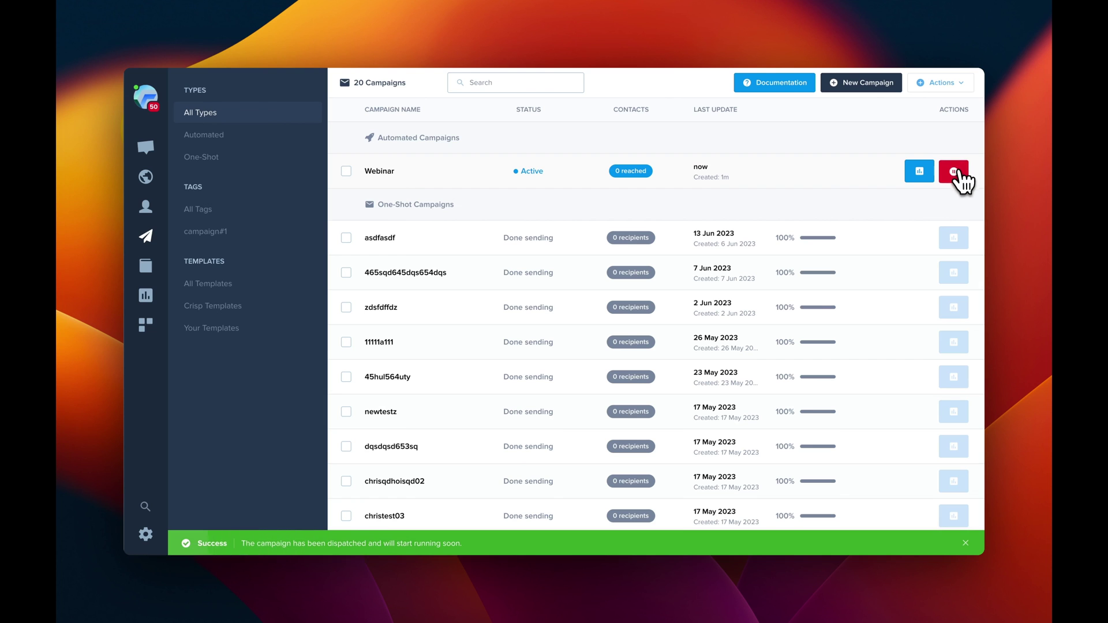
click(957, 171)
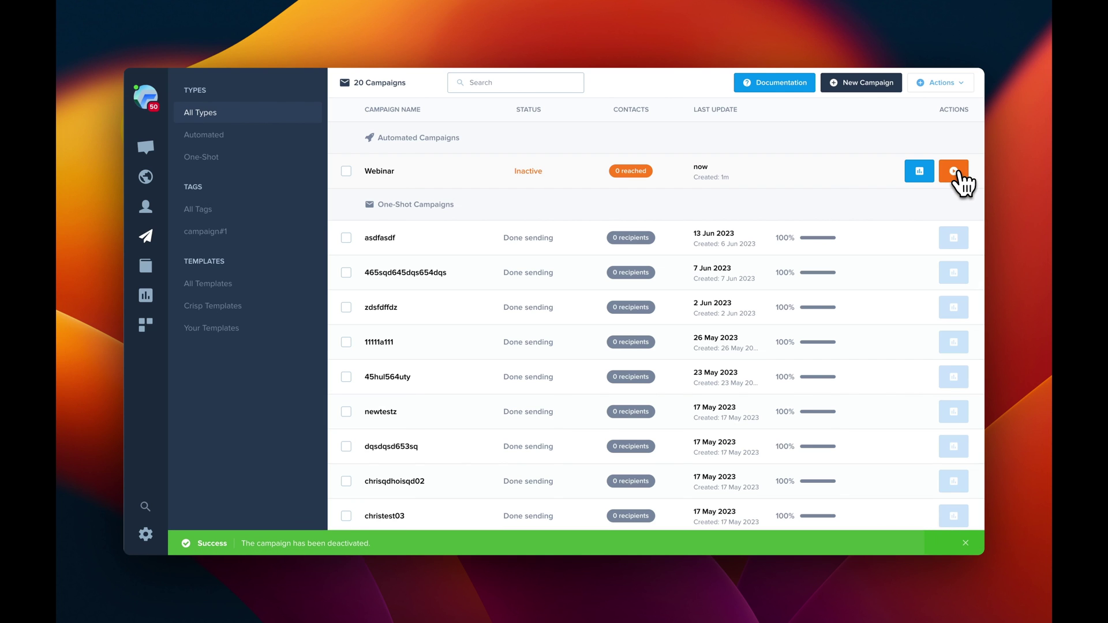